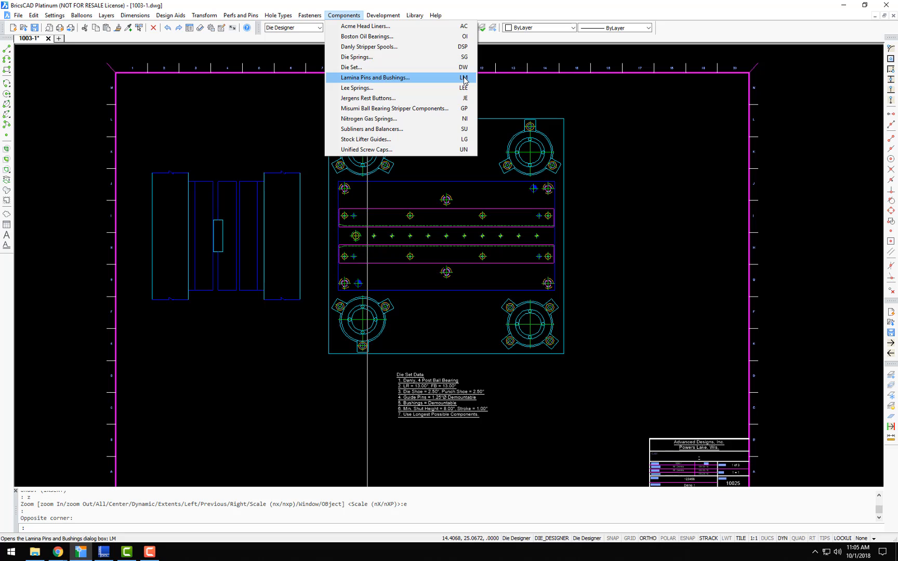
Step: Insert a .750 diameter, 5.0000 long Lamina pin profile 1.0000 off the middle plate's lower corner, with bushings placed at the two neighbouring plates' steps
click(464, 79)
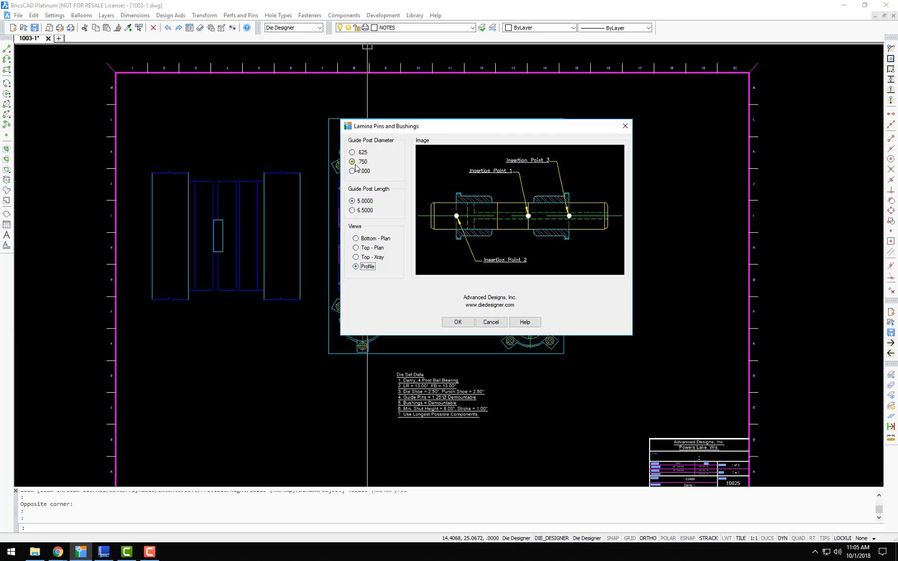
click(463, 324)
scroll(271, 289, up, 6)
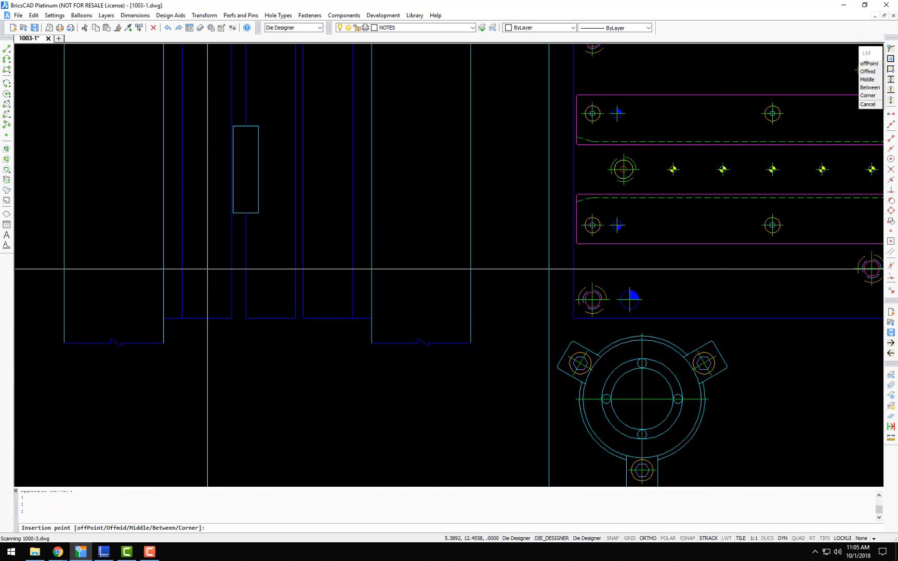
scroll(270, 289, up, 2)
right_click(345, 291)
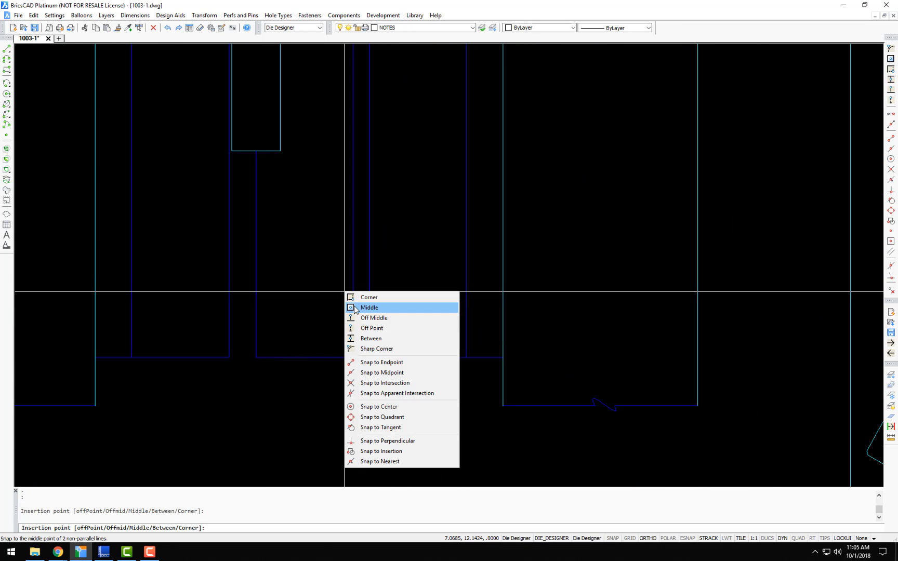
click(374, 328)
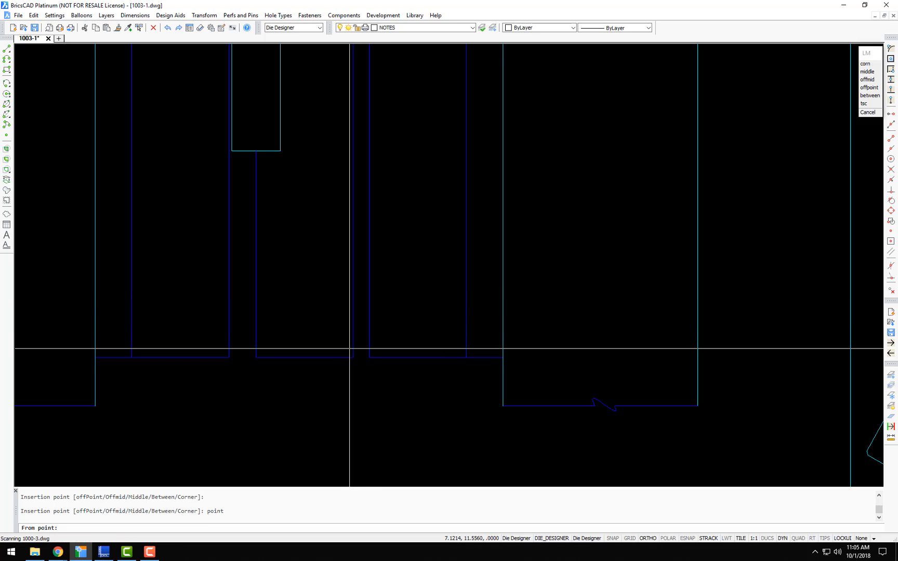
click(365, 353)
click(365, 313)
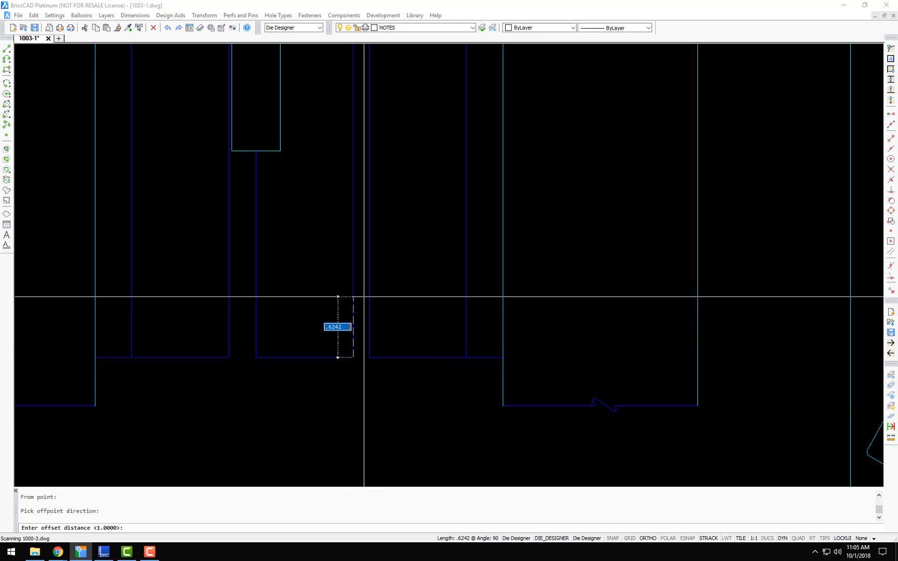
key(Return)
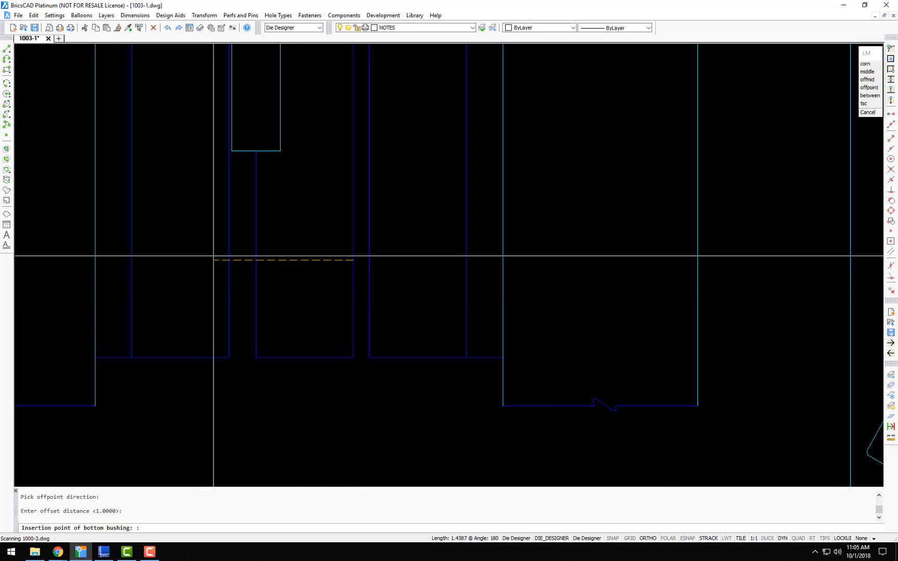
click(133, 287)
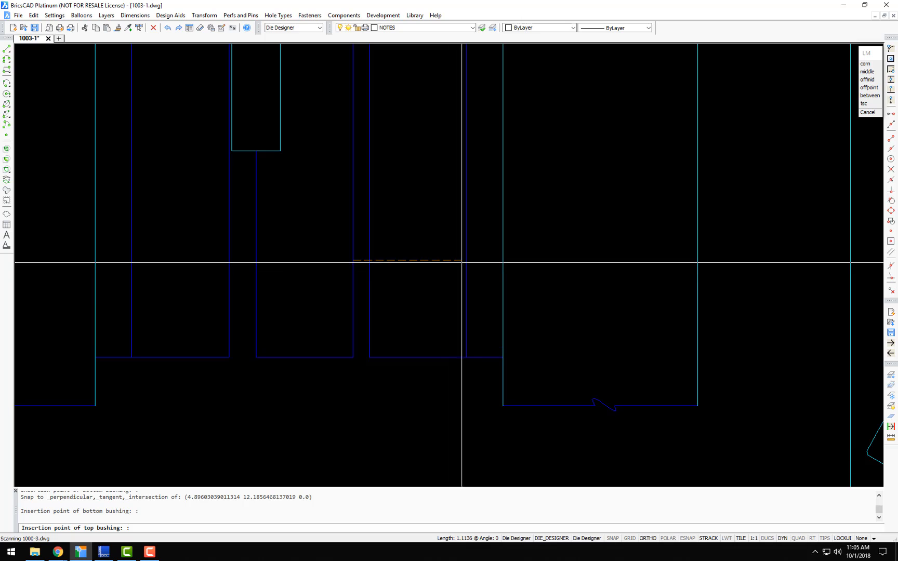
click(466, 261)
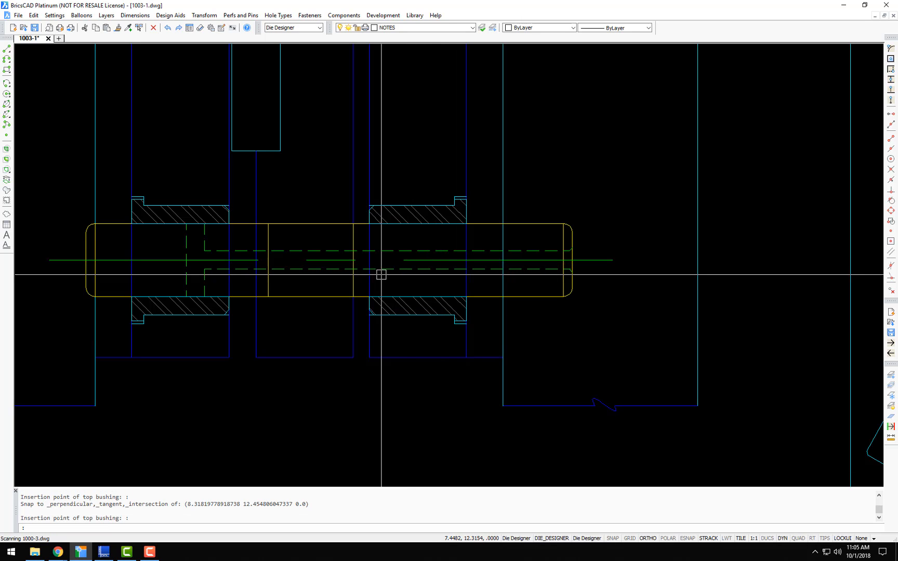
Step: Draw two lines on the OBJ_DIESET layer extending the pin's upper and lower edges across the left die shoe
middle_drag(375, 273, 460, 280)
scroll(458, 279, down, 1)
scroll(434, 242, up, 1)
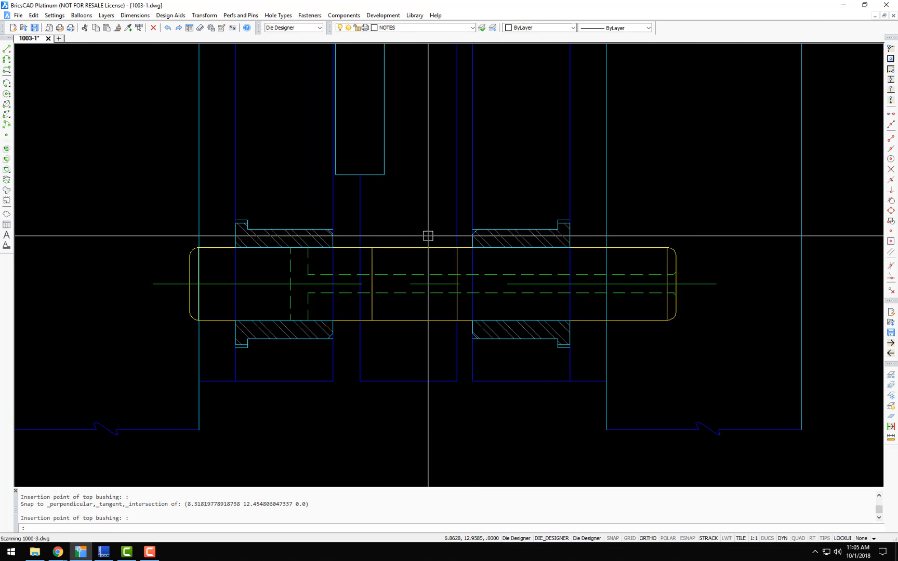
middle_drag(433, 238, 452, 252)
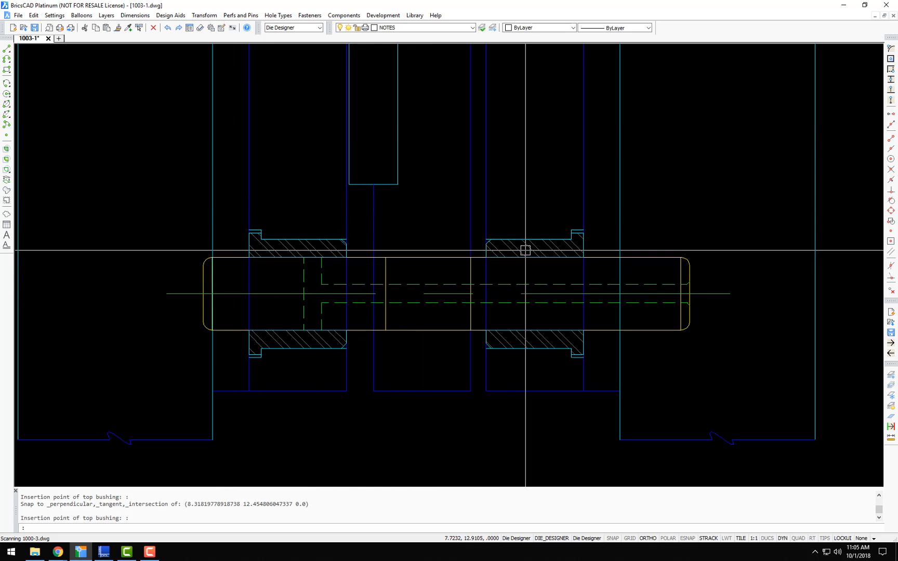
middle_drag(372, 258, 389, 211)
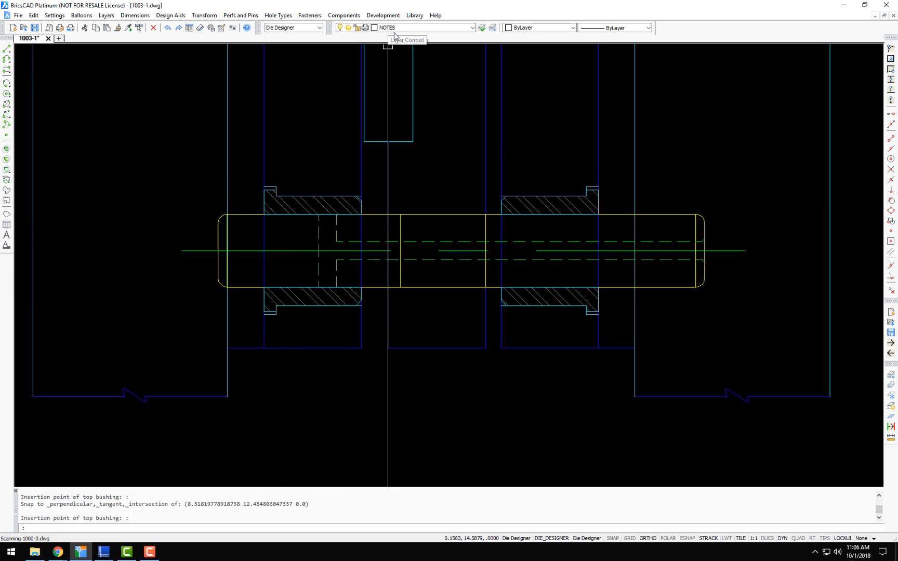
double_click(227, 314)
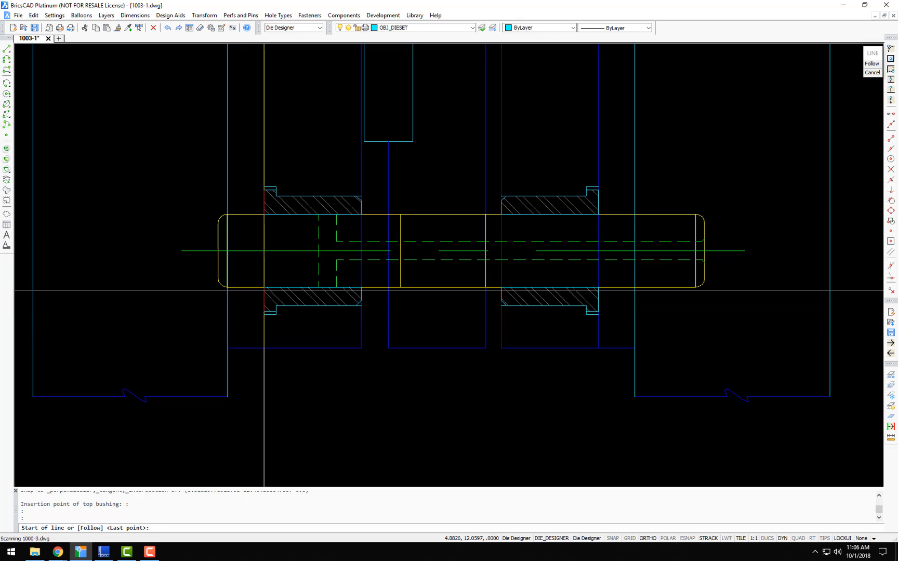
click(227, 287)
click(34, 302)
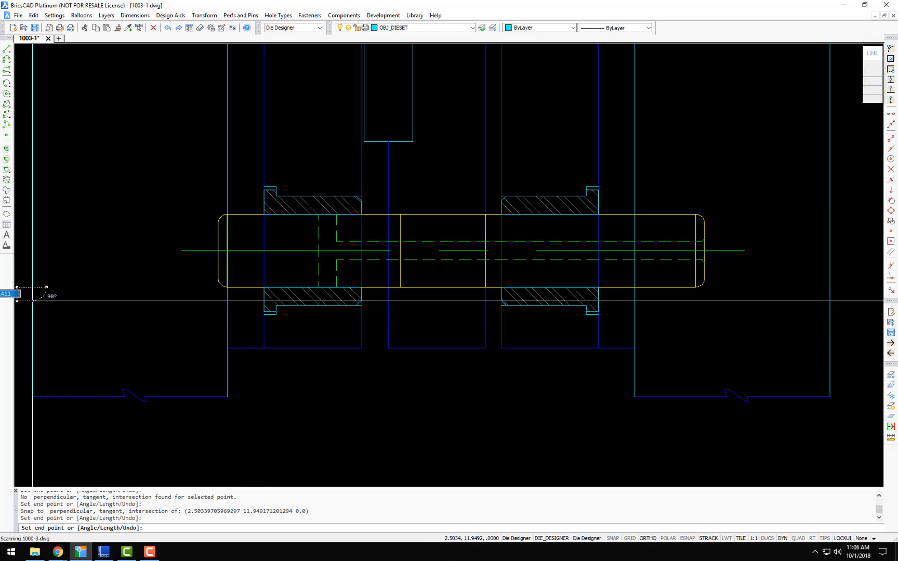
key(Return)
key(Return)
click(226, 215)
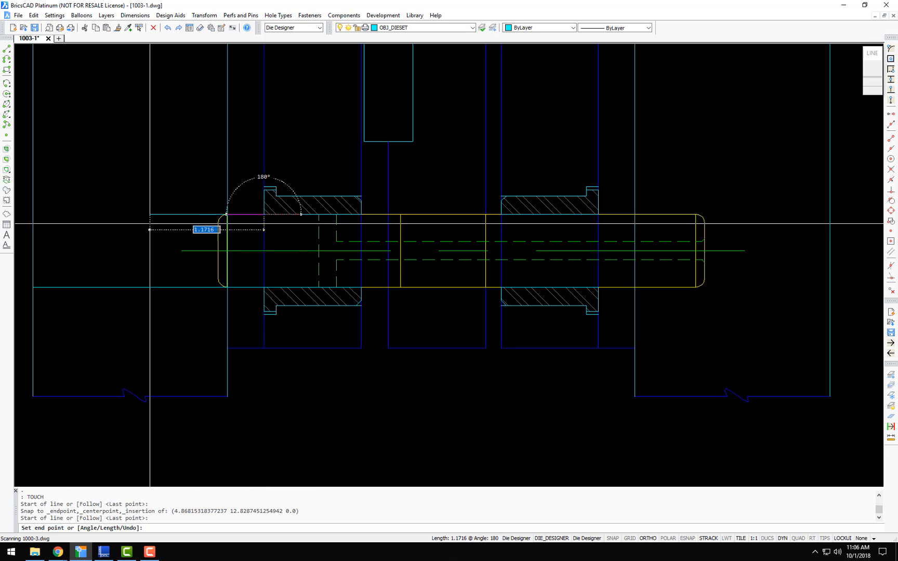
click(41, 229)
key(Return)
Step: Draw two matching lines from the right bushing's face along the pin's edges across the right die shoe
key(Return)
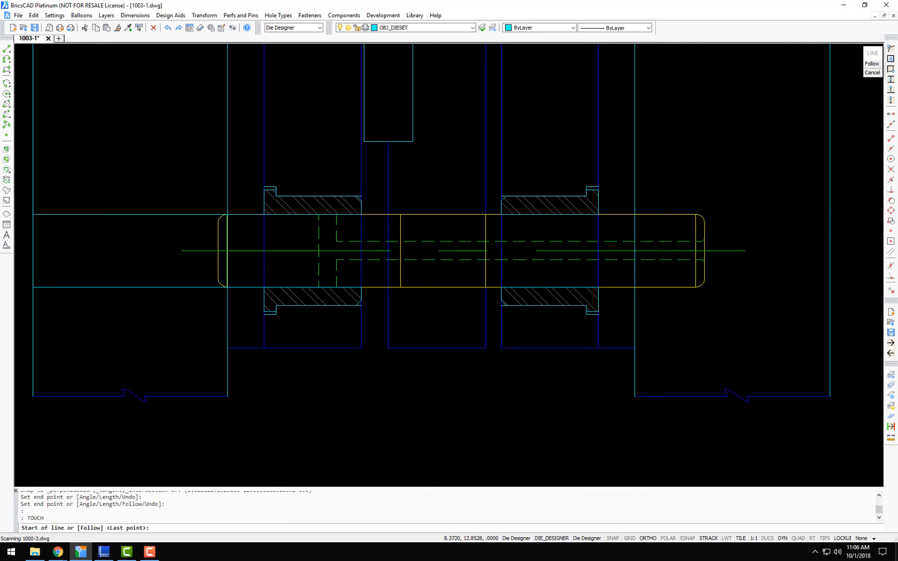
click(598, 215)
click(811, 213)
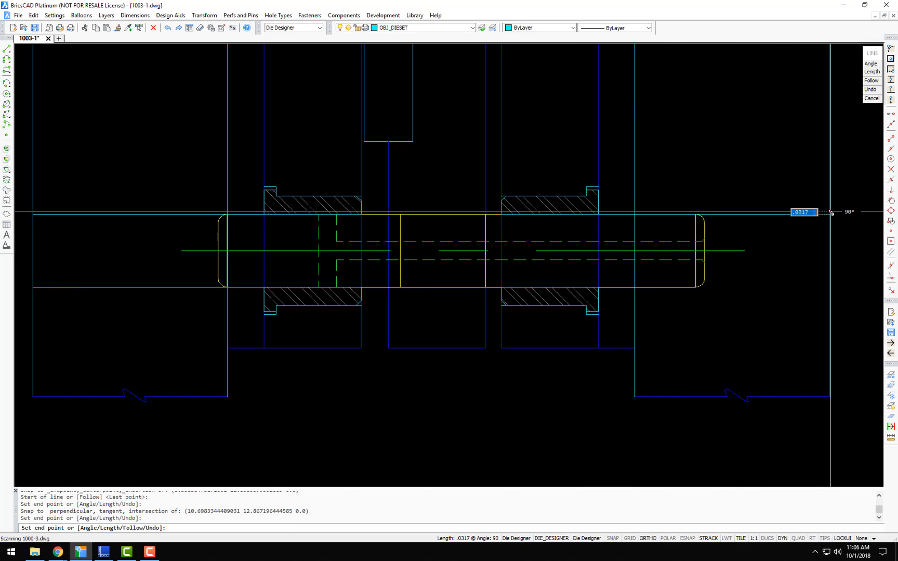
key(Return)
key(Return)
click(598, 287)
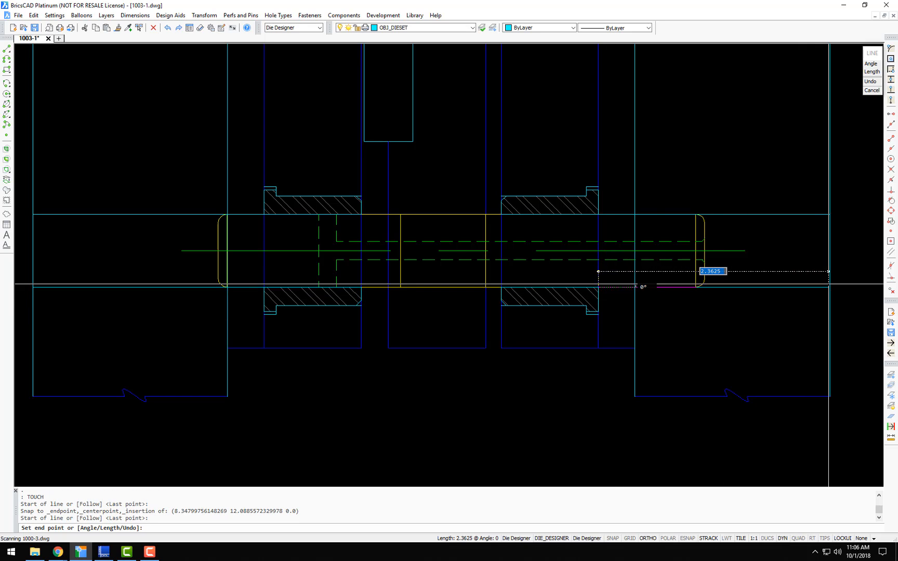
click(831, 286)
key(Escape)
key(Escape)
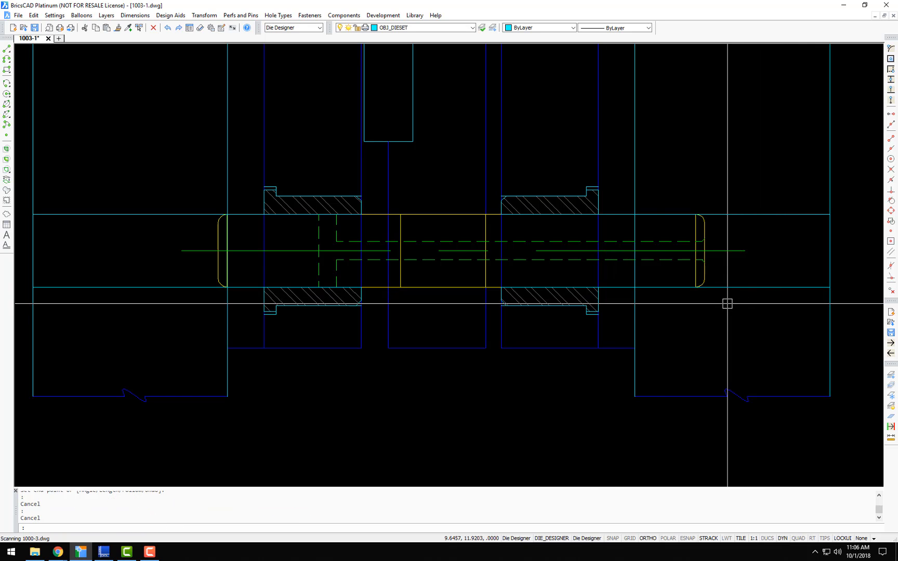
Step: Offset and erase the four die shoe hole lines outward from the pin by .0625
text(11)
key(Return)
key(Return)
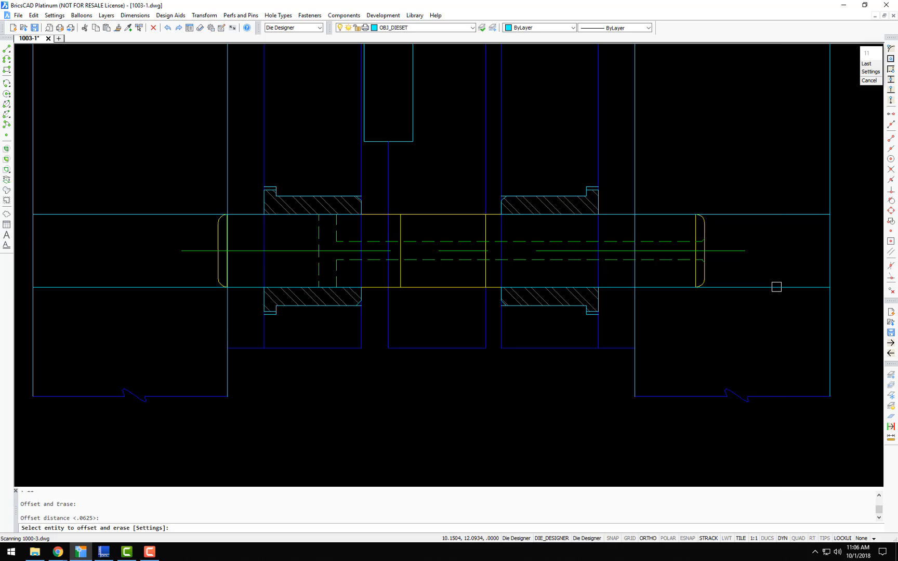
click(774, 287)
click(769, 308)
click(748, 215)
click(472, 198)
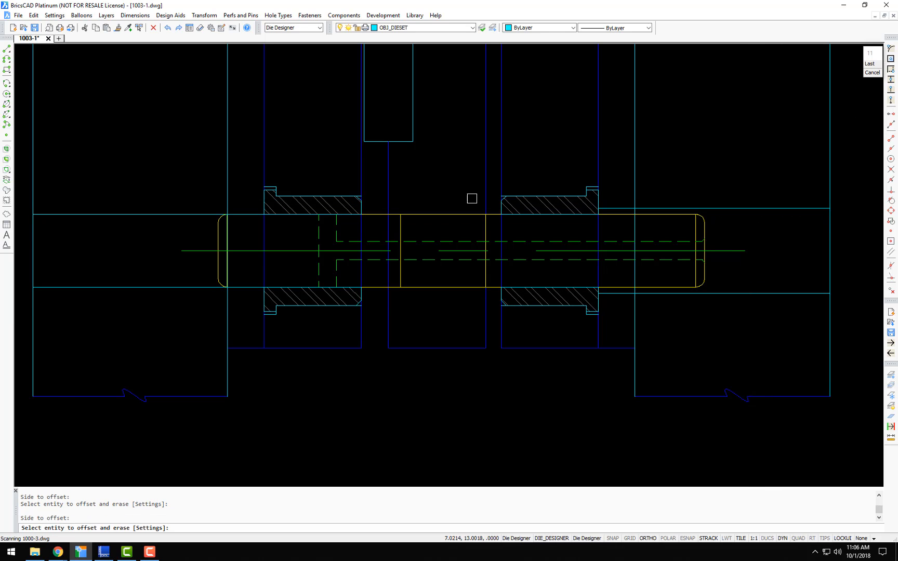
click(195, 216)
click(191, 200)
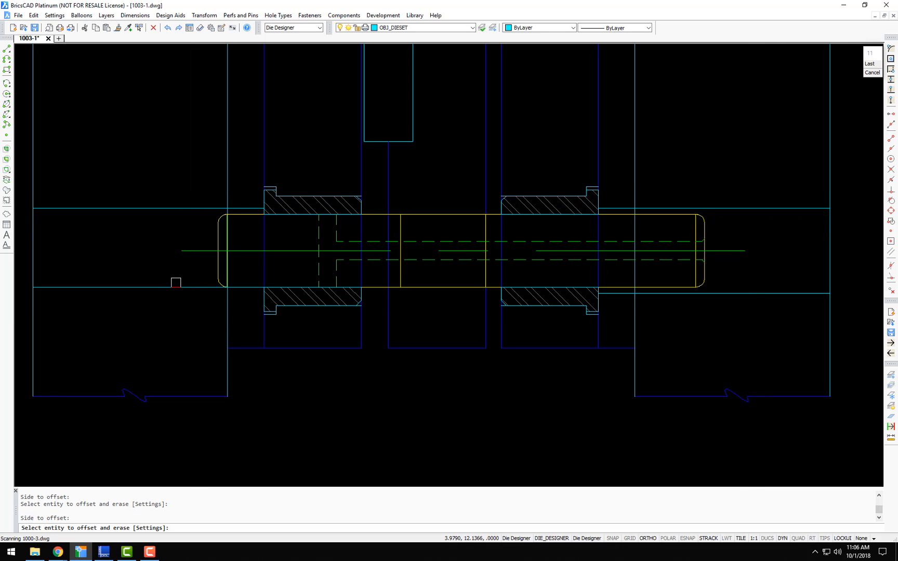
click(175, 285)
click(177, 299)
key(Return)
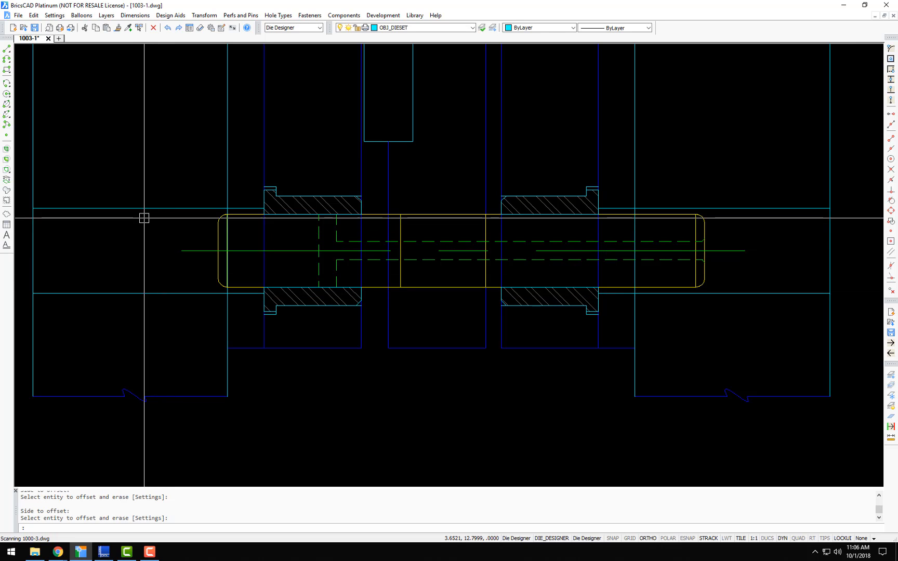
Step: Trim the inner edges of both die shoes between the clearance hole lines, using the four lines as cutting entities
text(t)
key(Return)
click(147, 192)
click(90, 324)
click(797, 187)
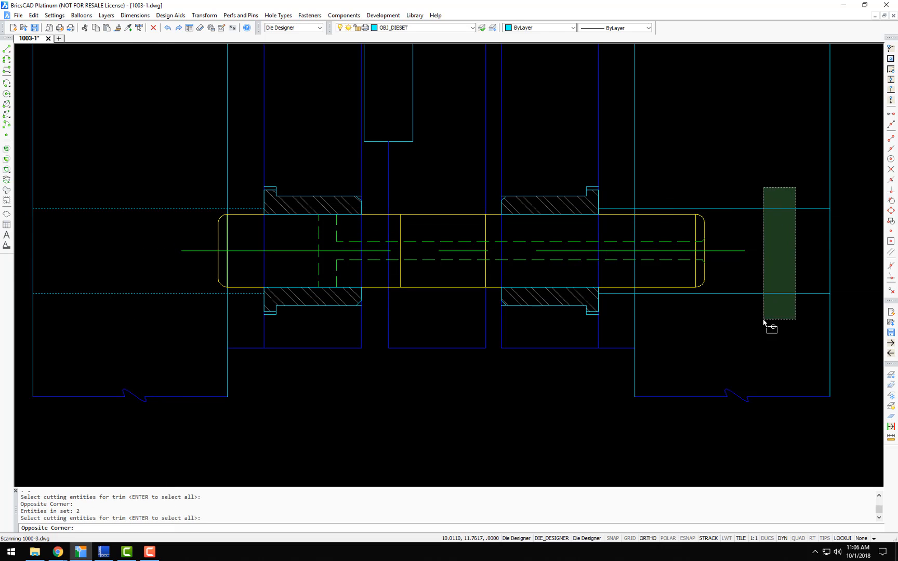
click(762, 334)
key(Return)
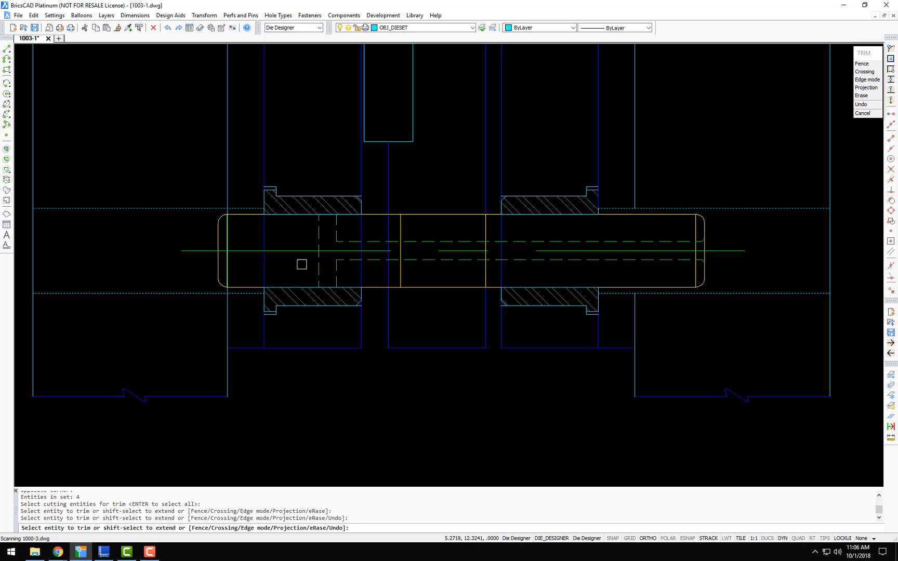
click(301, 264)
click(250, 272)
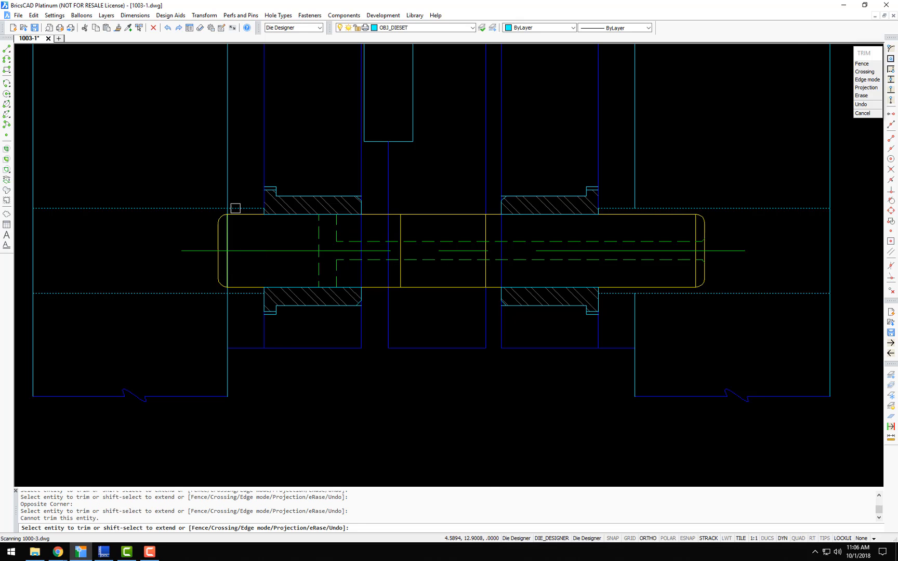
scroll(226, 203, up, 3)
click(227, 227)
key(Return)
Step: Trim the middle plate's edge where it crosses the pin, using the pin's outline as the cutting entity
scroll(277, 237, down, 4)
scroll(405, 237, up, 1)
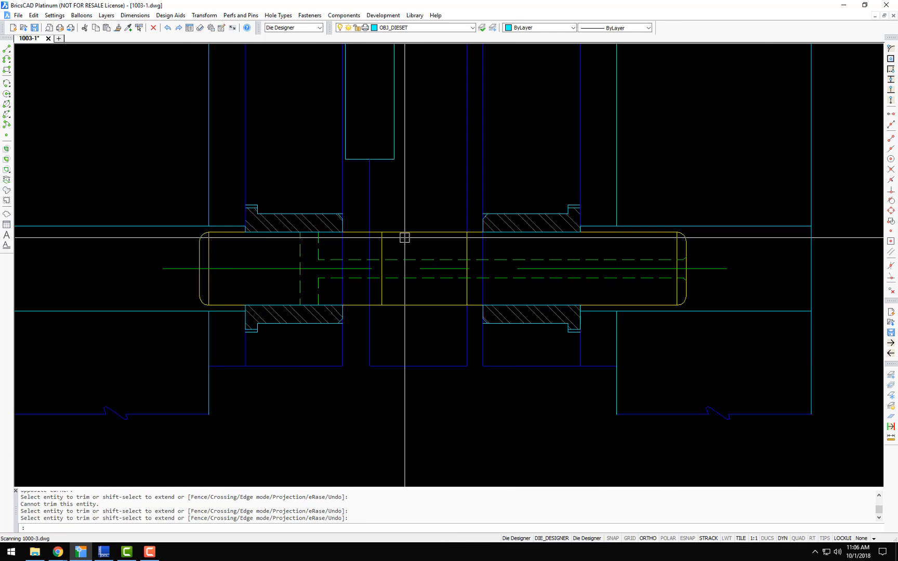
scroll(405, 237, up, 2)
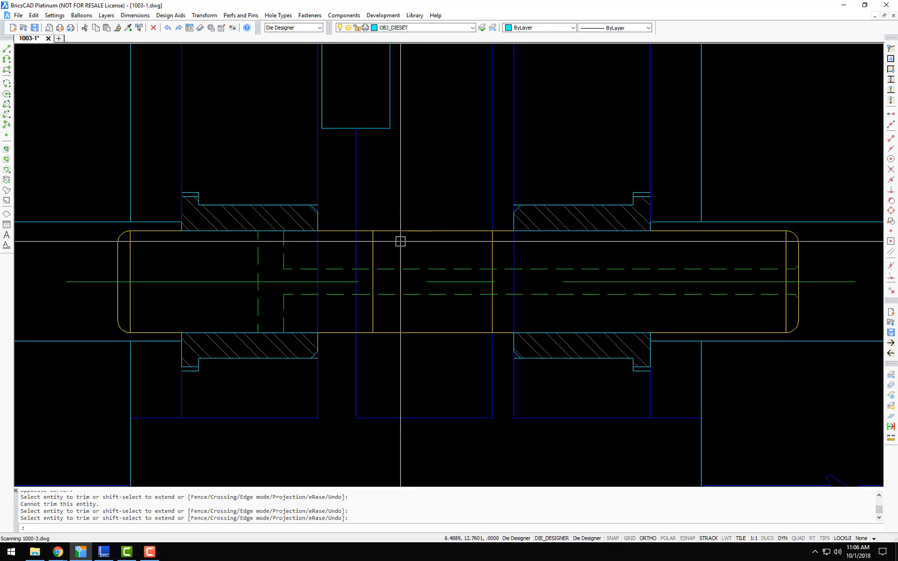
text(r)
key(Escape)
text(t)
key(Return)
click(407, 230)
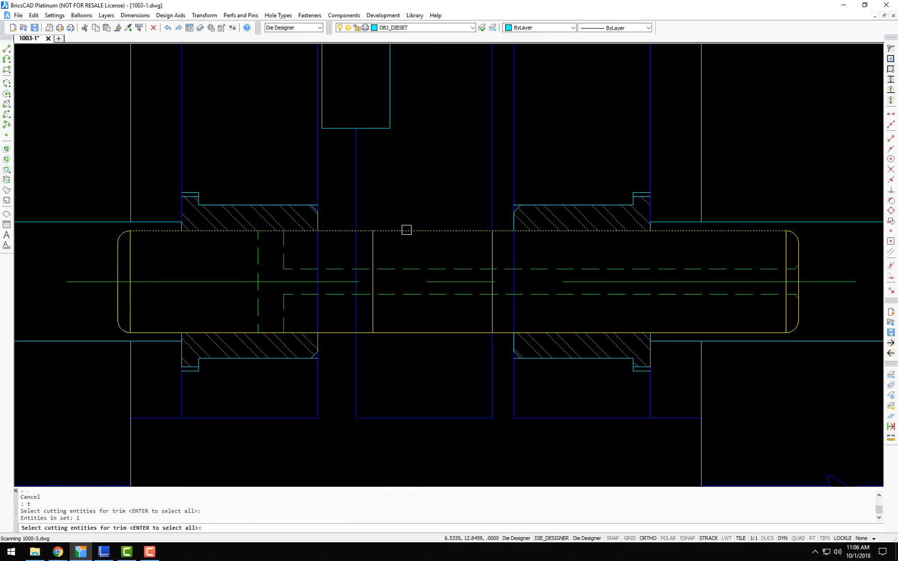
key(Return)
click(356, 322)
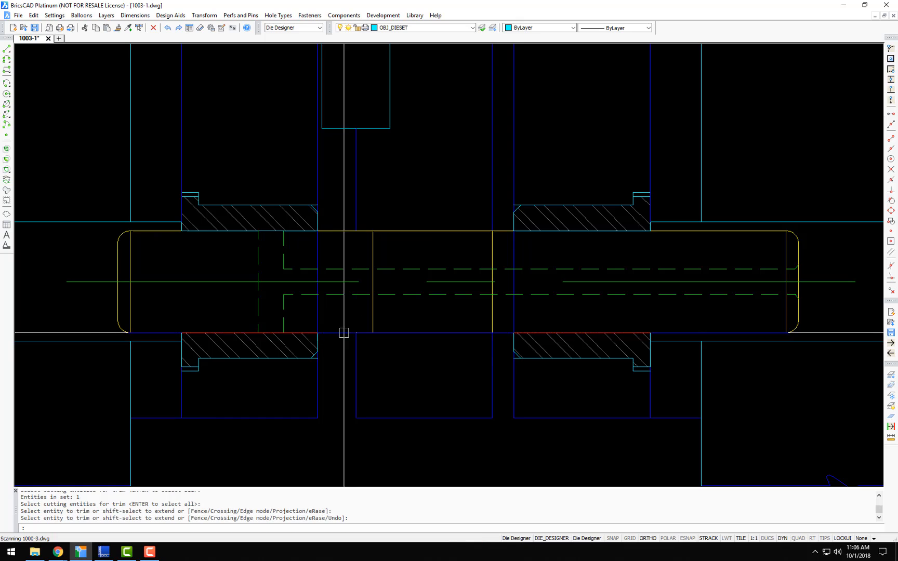
key(Return)
Step: Trim the outer plates' inner edges where they cross the pin and bushings, using the bushing outlines as cutting entities
key(Return)
click(277, 358)
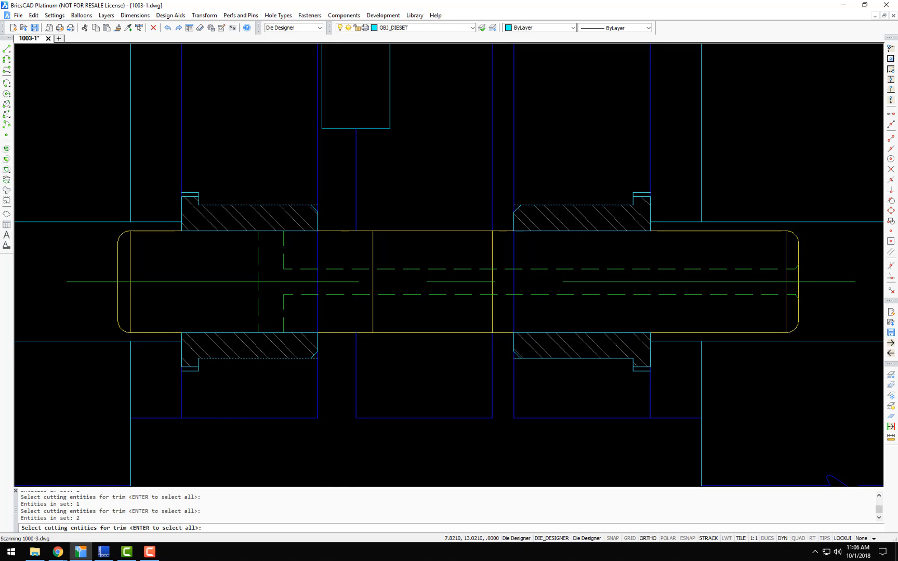
key(Return)
click(516, 310)
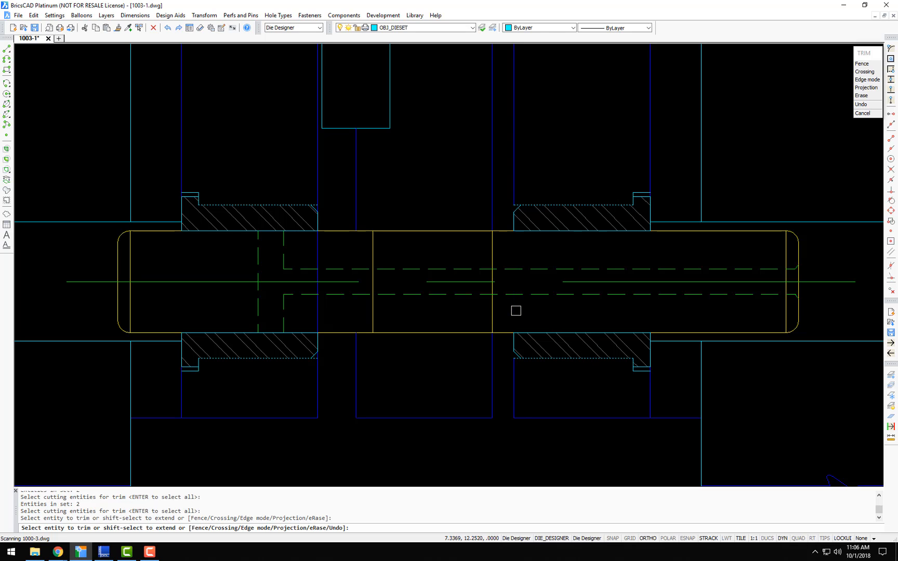
click(320, 316)
key(Return)
Step: Insert a 1/4-20 set screw in profile view, .5000 long, at the middle of the central plate's lower edge, directed toward the pin
scroll(365, 274, down, 3)
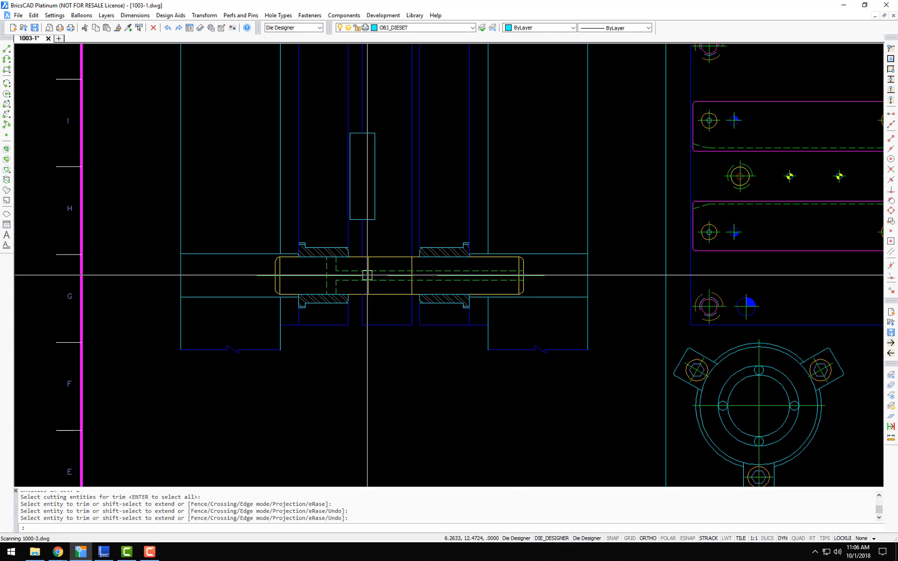
scroll(410, 274, up, 2)
scroll(409, 272, up, 2)
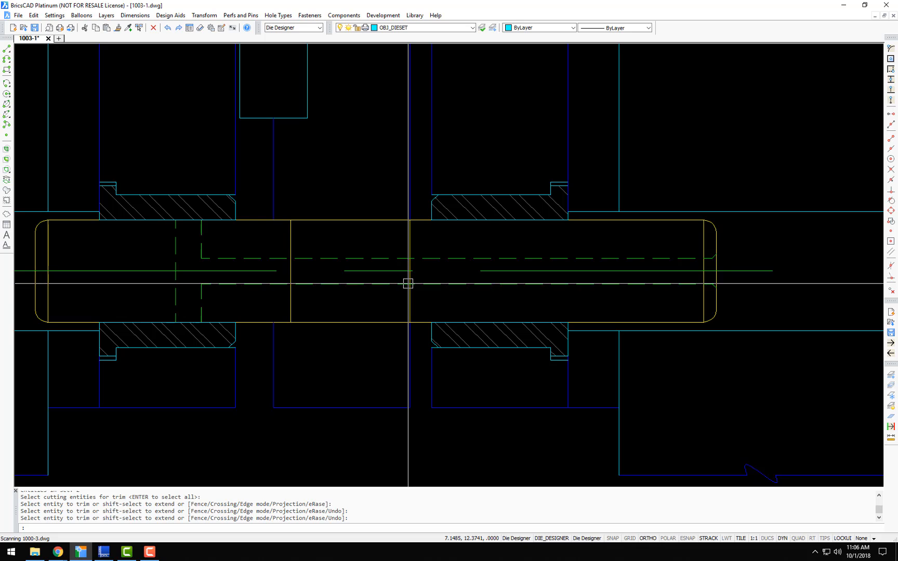
text(s)
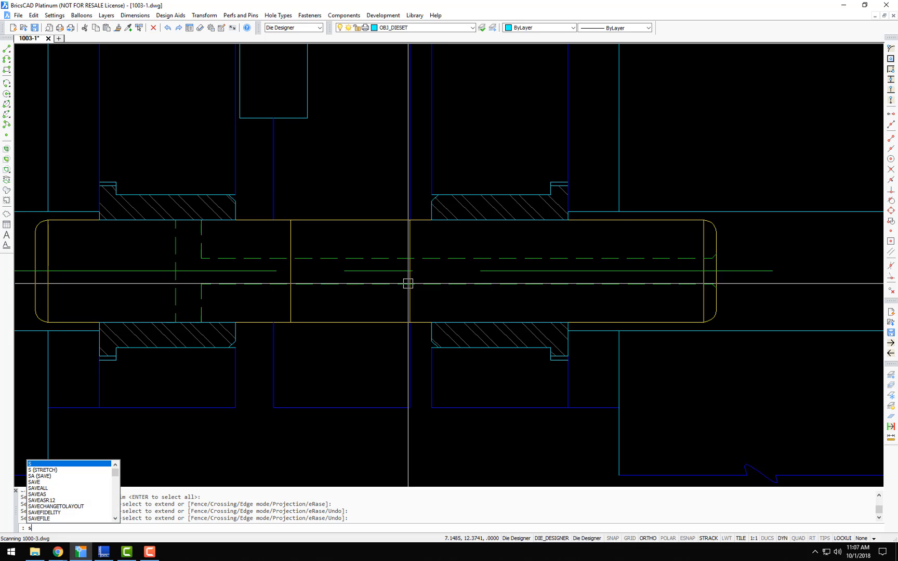
text(e)
key(Return)
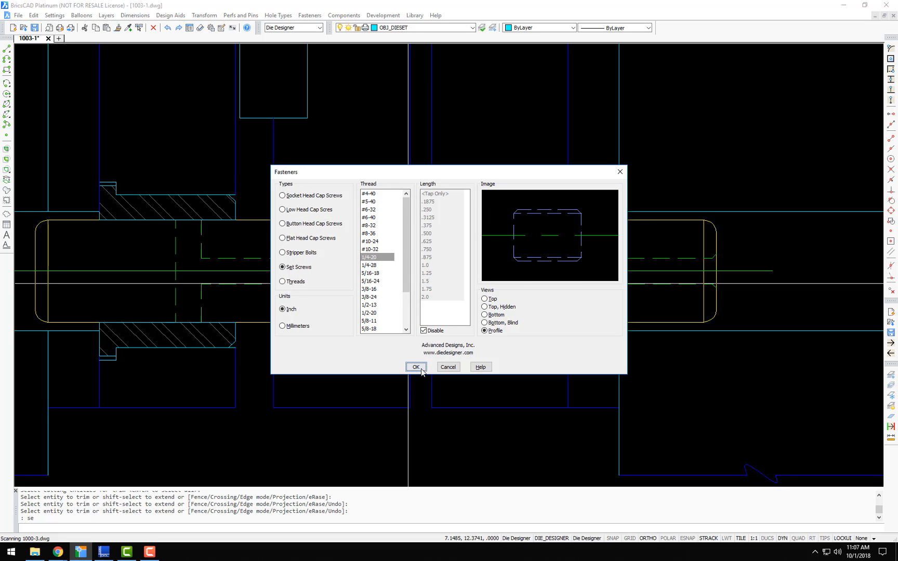
click(416, 367)
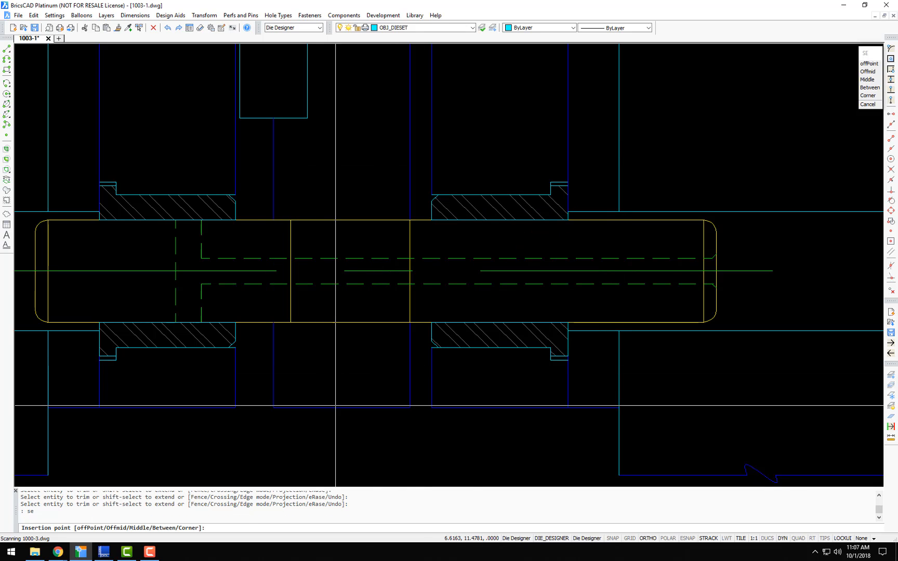
click(333, 372)
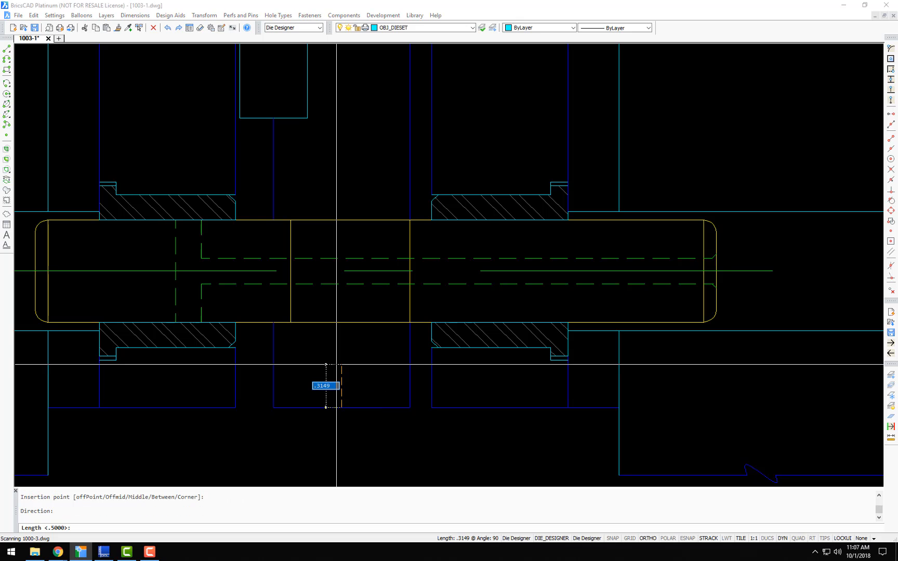
click(336, 364)
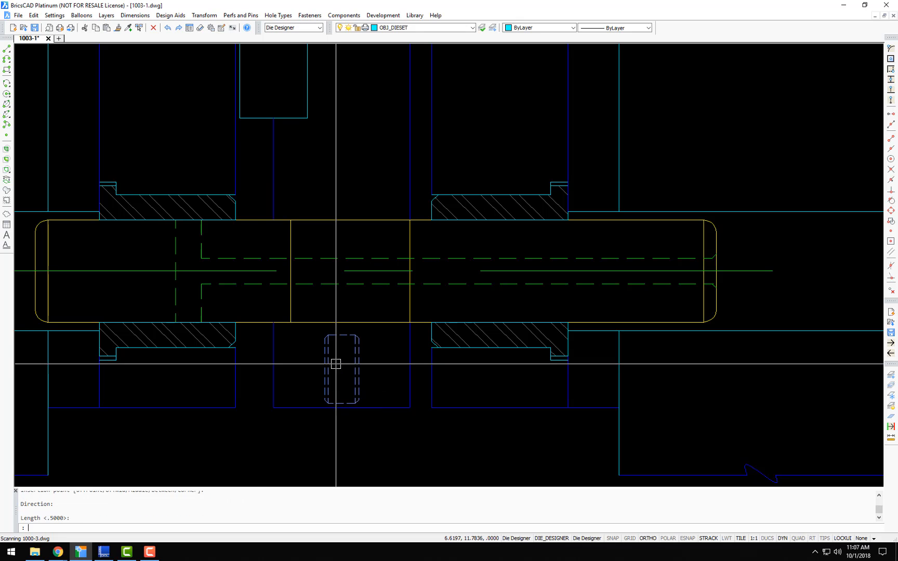
Step: Move the set screw up so its end touches the guide pin's lower edge
text(m)
key(Return)
click(337, 336)
key(Return)
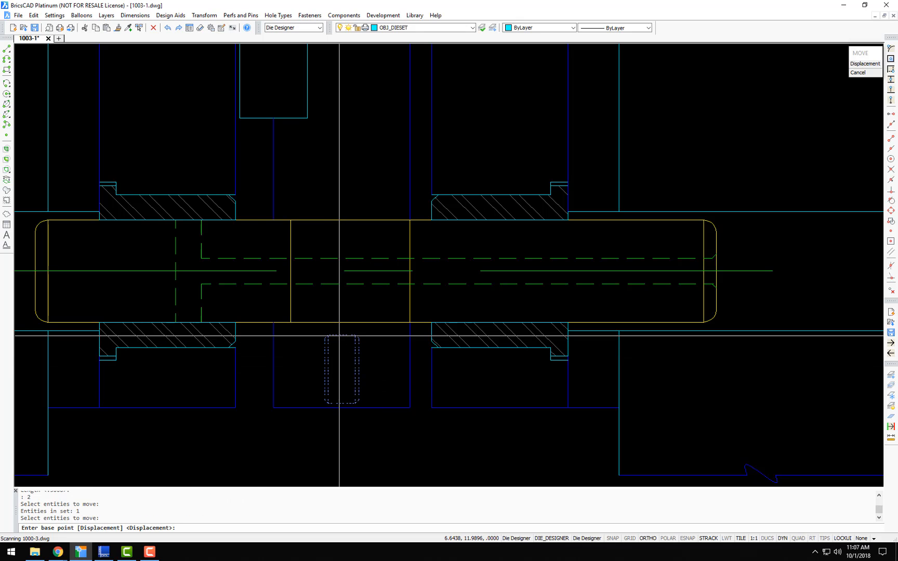
click(345, 334)
click(354, 322)
Step: Explode the set screw below the guide pin into separate entities
text(x)
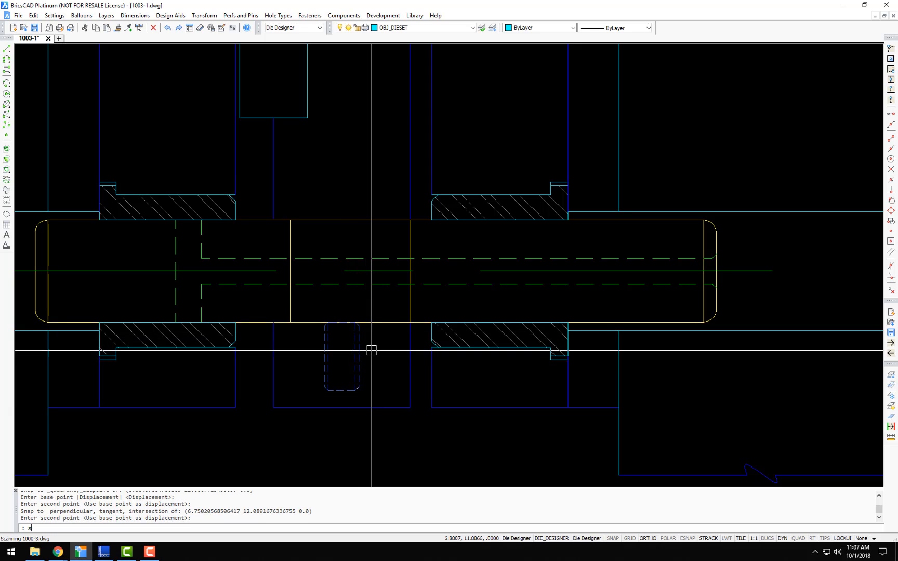
key(Return)
click(373, 346)
click(317, 363)
key(Return)
Step: Extend the set screw's vertical thread lines on both sides to the central plate's lower edge, using all entities as boundaries
text(ex)
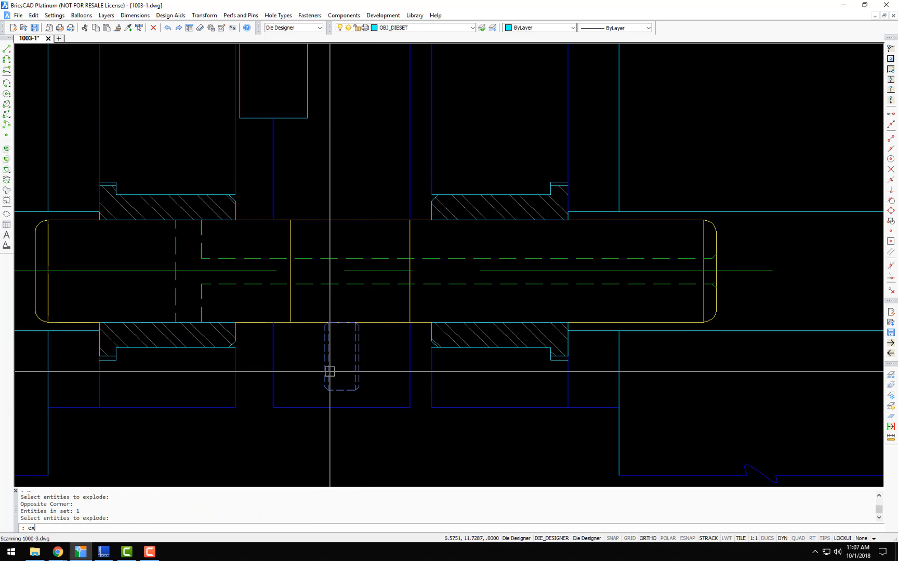
key(Return)
key(Return)
click(343, 396)
click(319, 381)
click(360, 375)
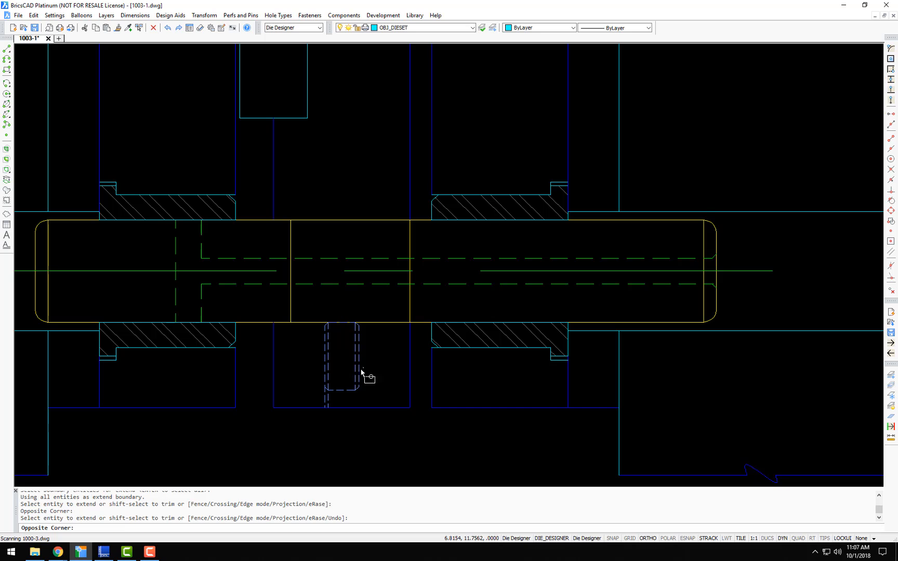
click(345, 377)
key(Return)
Step: Insert a .750 diameter Lamina pin in Bottom - Plan view, 1.0000 from both edges at the plan view plate's upper-left corner
scroll(461, 397, down, 7)
scroll(407, 367, down, 1)
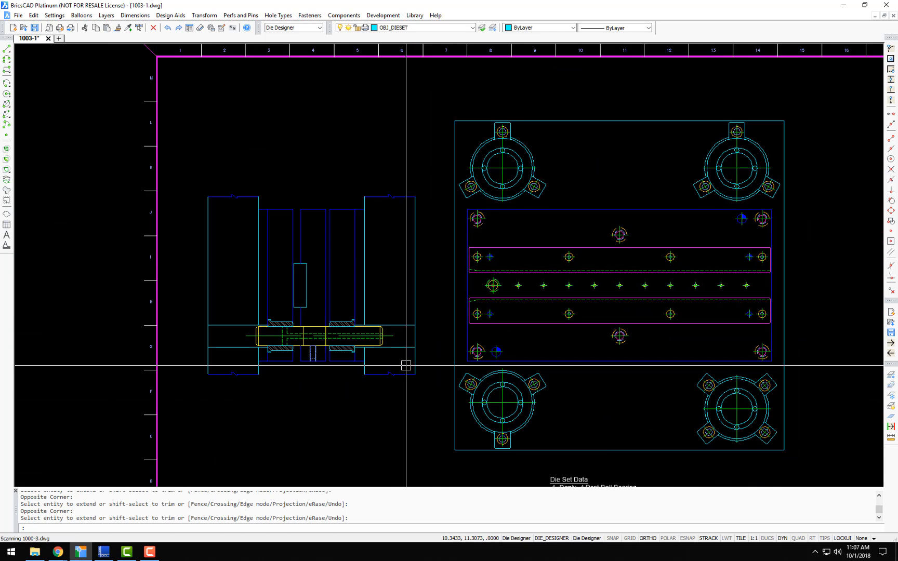
scroll(365, 377, up, 5)
scroll(365, 377, down, 3)
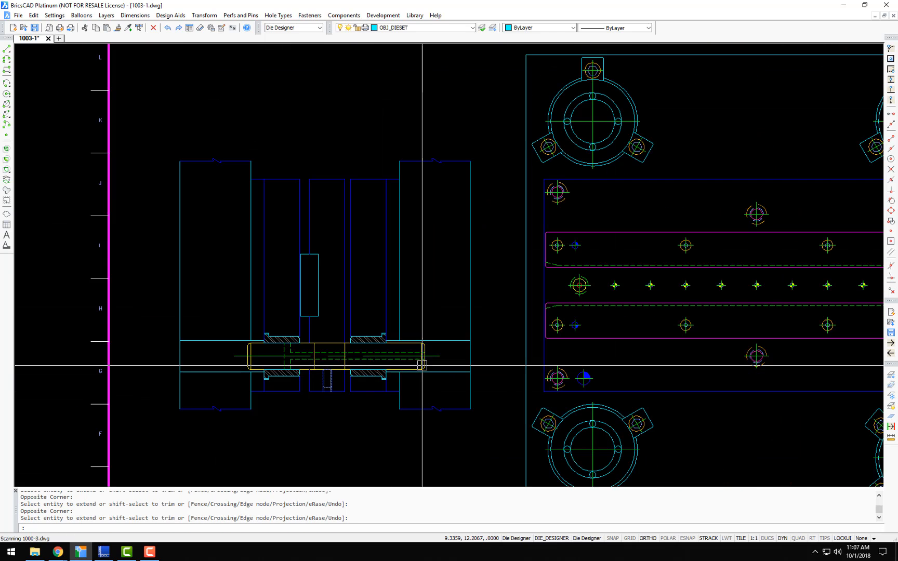
middle_drag(424, 365, 276, 345)
mouse_move(422, 333)
middle_down()
mouse_move(357, 325)
mouse_move(421, 310)
mouse_move(383, 314)
middle_up()
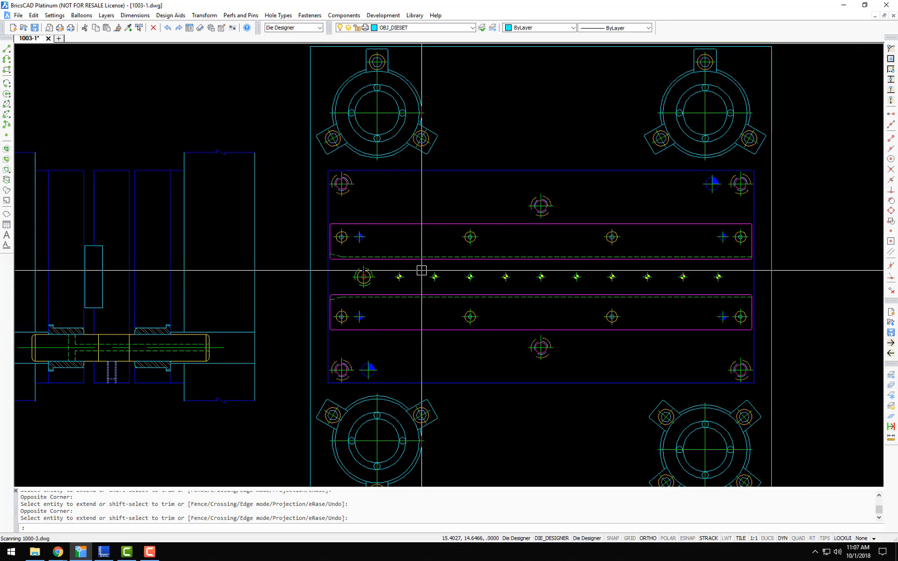
text(1)
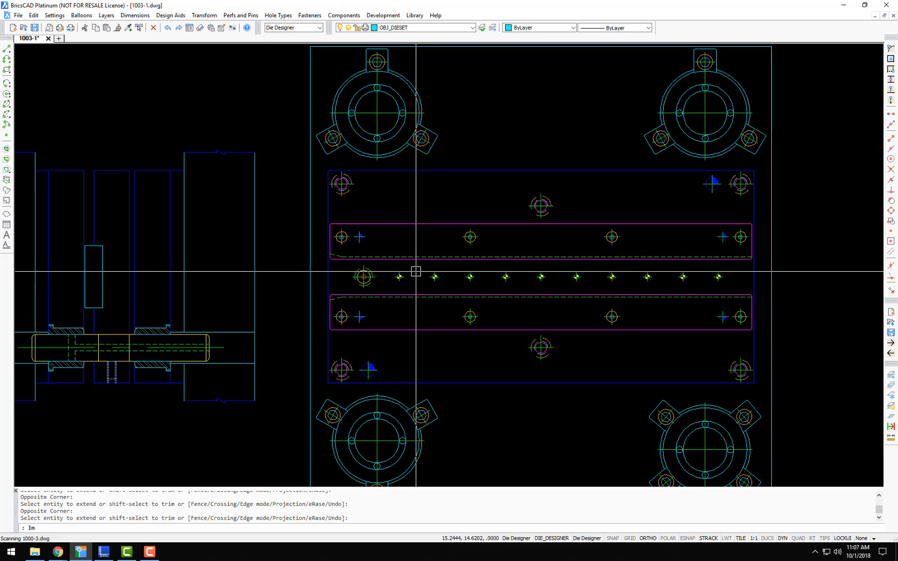
text(m)
key(Return)
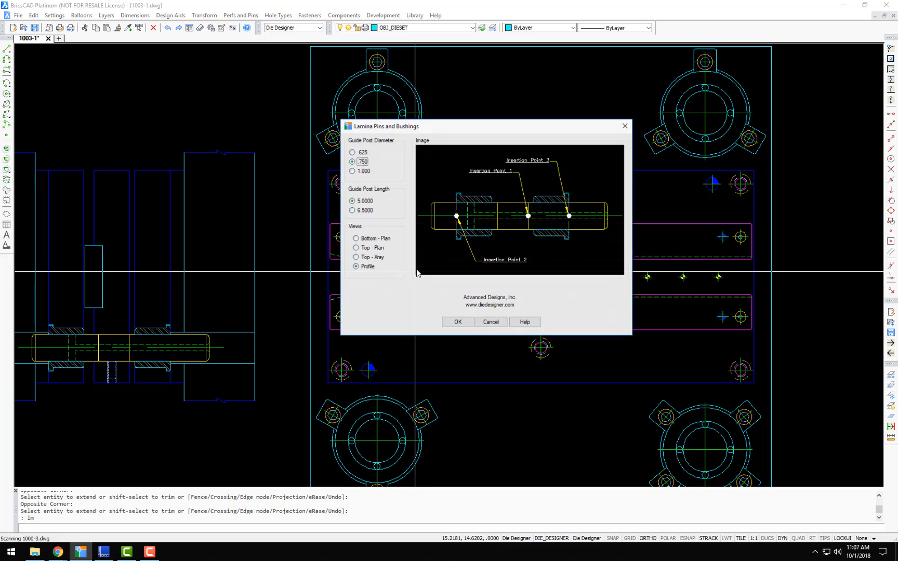
click(356, 239)
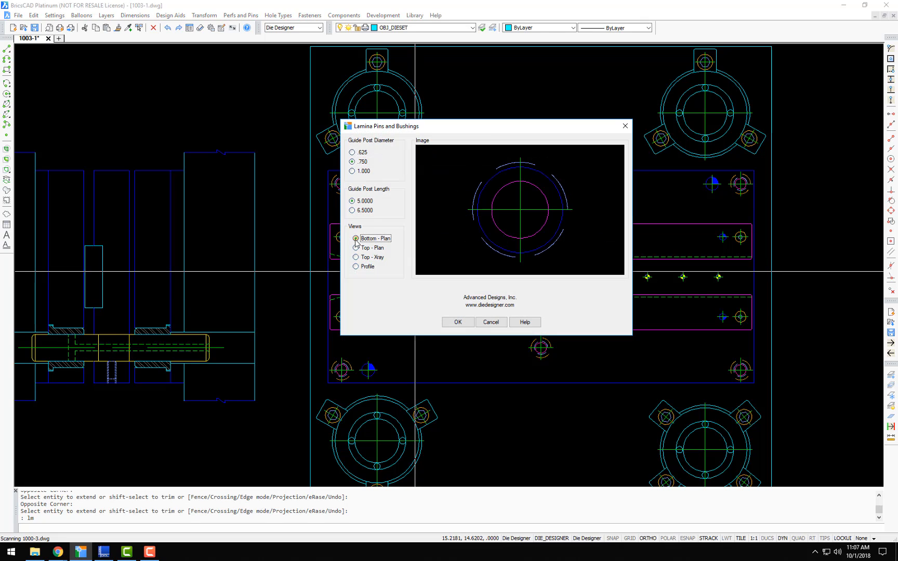
click(458, 322)
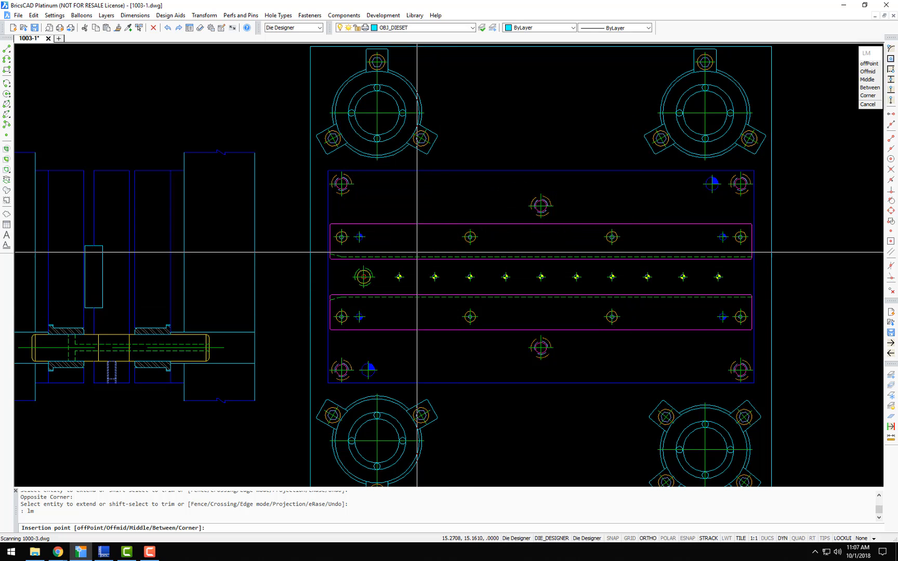
text(c)
key(Return)
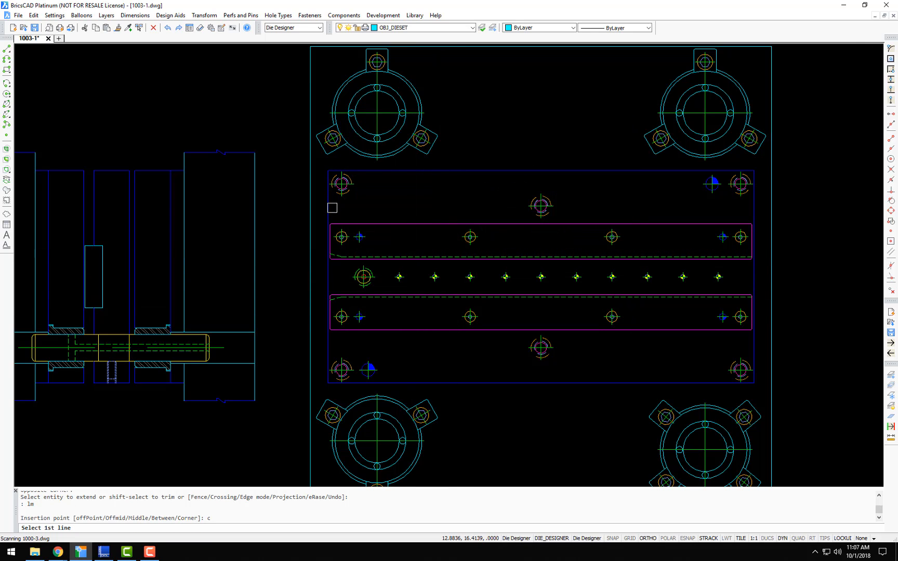
click(391, 172)
key(Return)
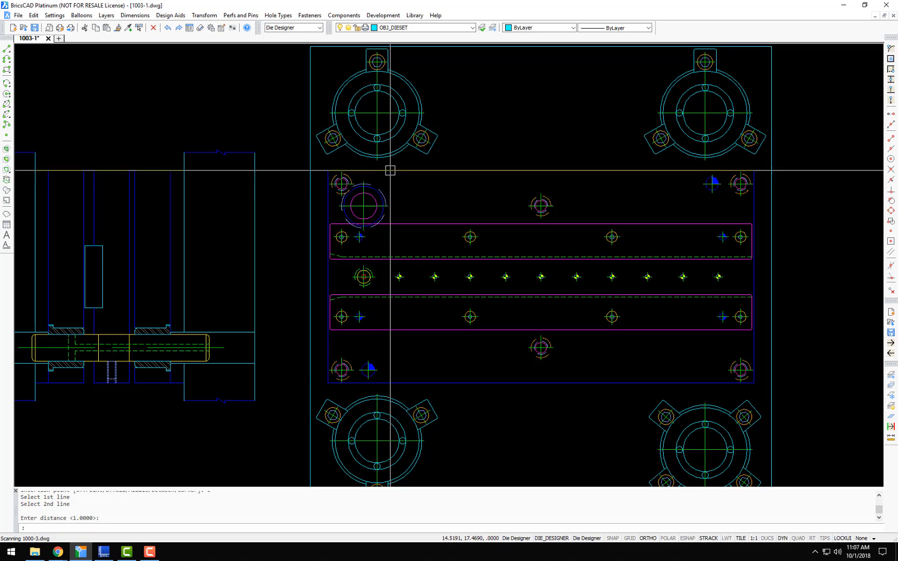
Step: Repeat the Lamina pin insertion at the plate's lower-left corner, 1.0000 from both edges
middle_drag(429, 197, 393, 187)
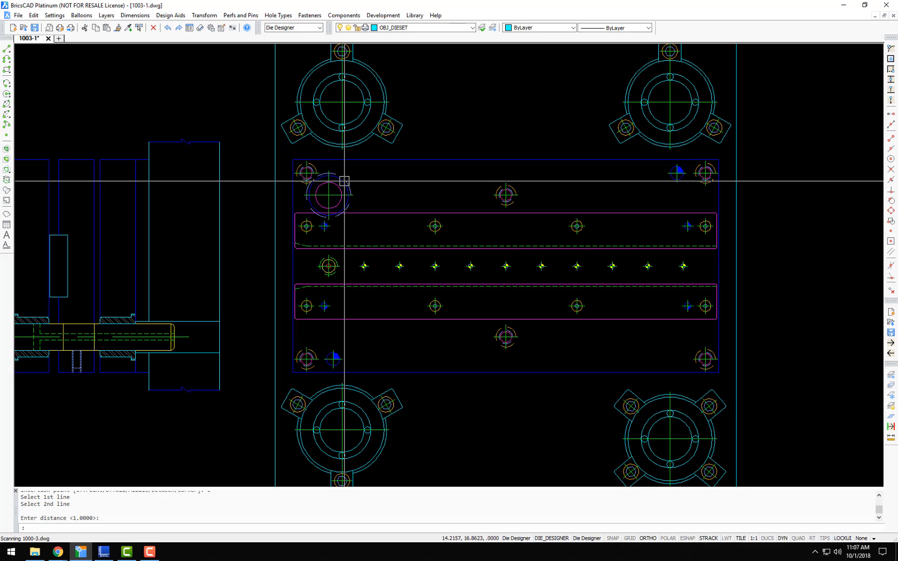
mouse_move(344, 181)
middle_down()
mouse_move(508, 187)
mouse_move(415, 193)
mouse_move(357, 183)
middle_up()
scroll(355, 183, up, 2)
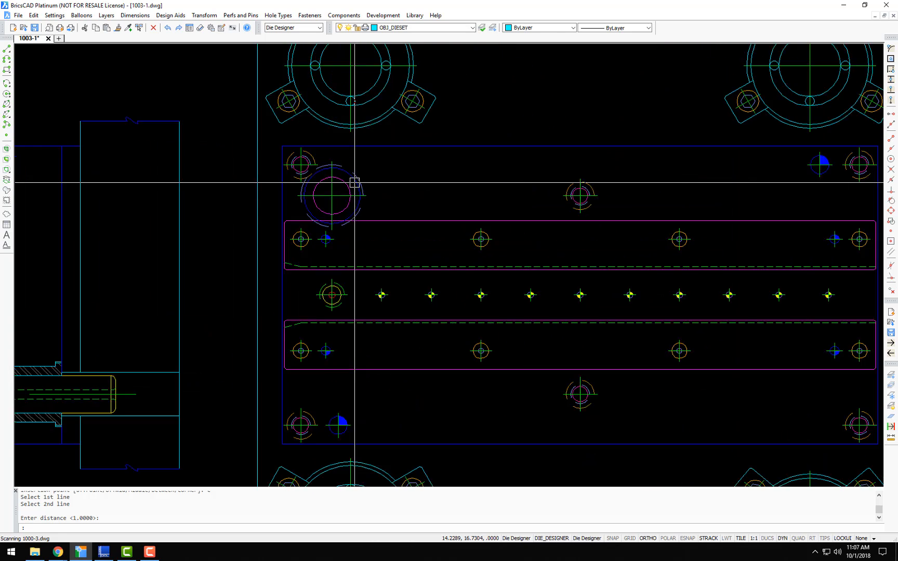
scroll(375, 207, down, 1)
middle_drag(384, 219, 350, 181)
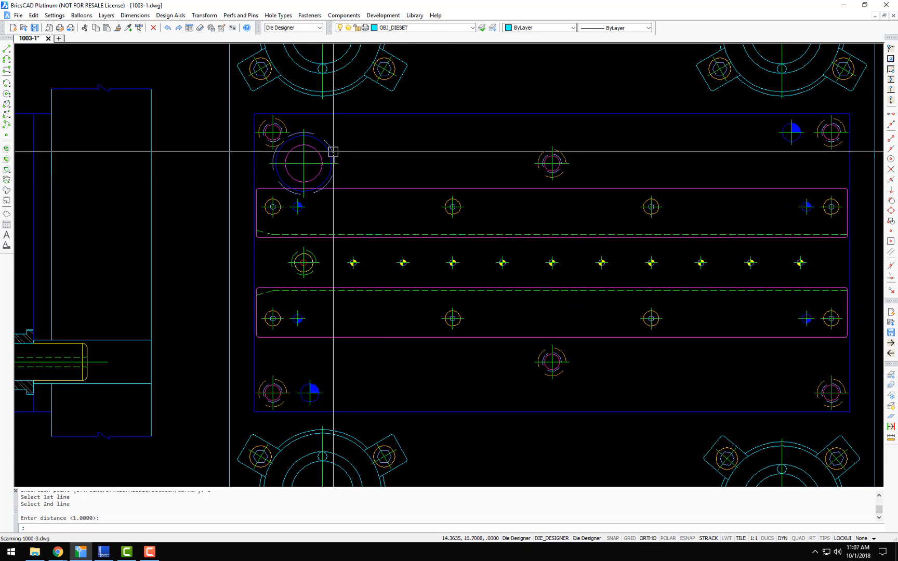
key(Return)
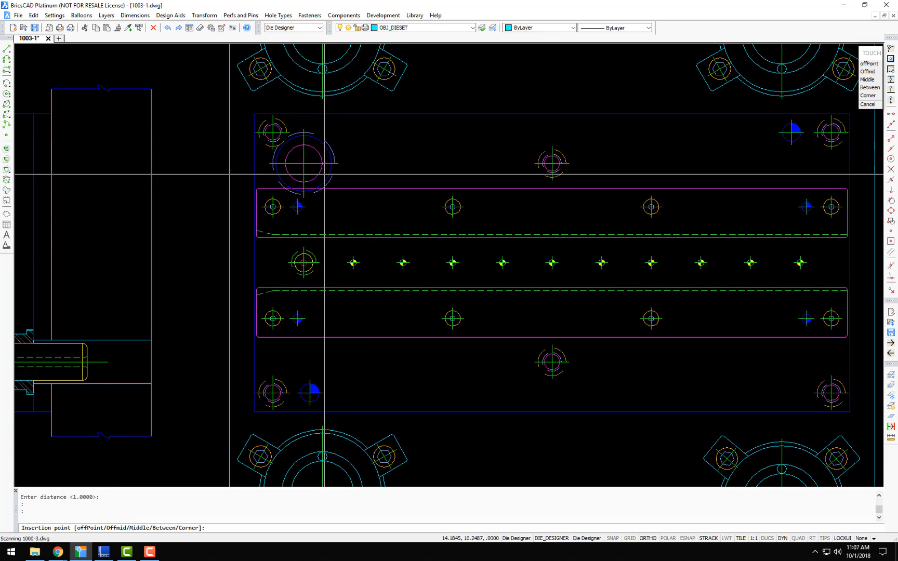
text(c)
key(Return)
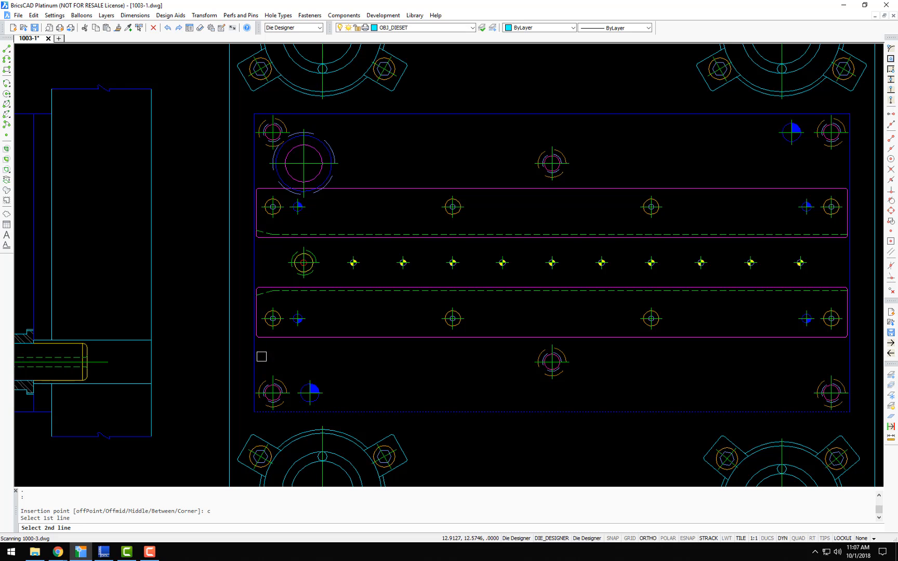
click(250, 355)
key(Return)
Step: Repeat the Lamina pin insertion at the plate's lower-right corner, 1.0000 from both edges
key(Return)
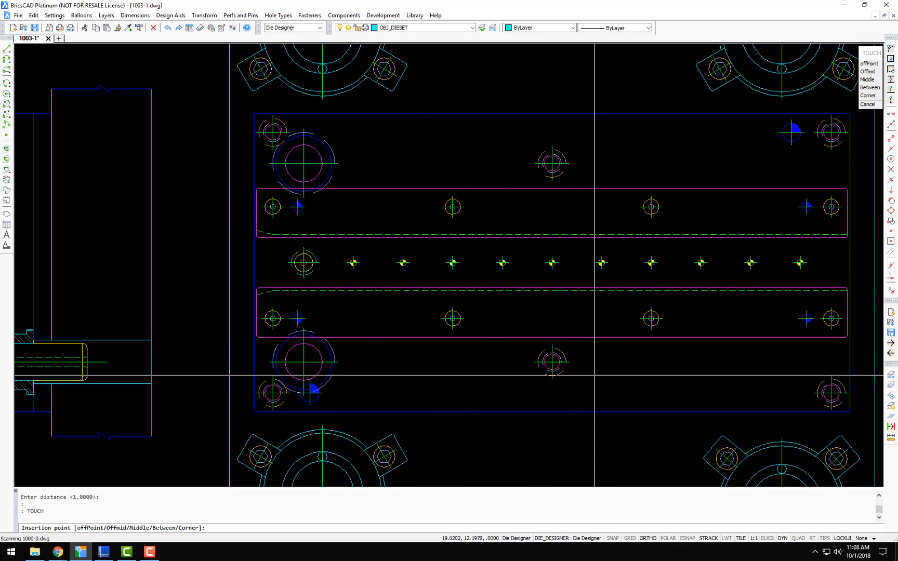
text(c)
key(Return)
click(846, 355)
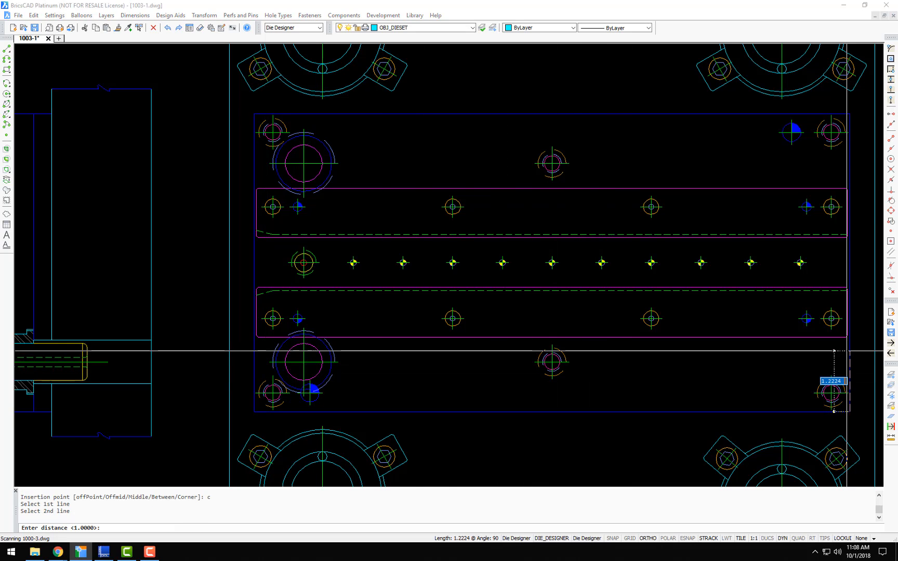
key(Return)
Step: Repeat the Lamina pin insertion at the plate's upper-right corner, 1.0000 from both edges
key(Return)
text(c)
key(Return)
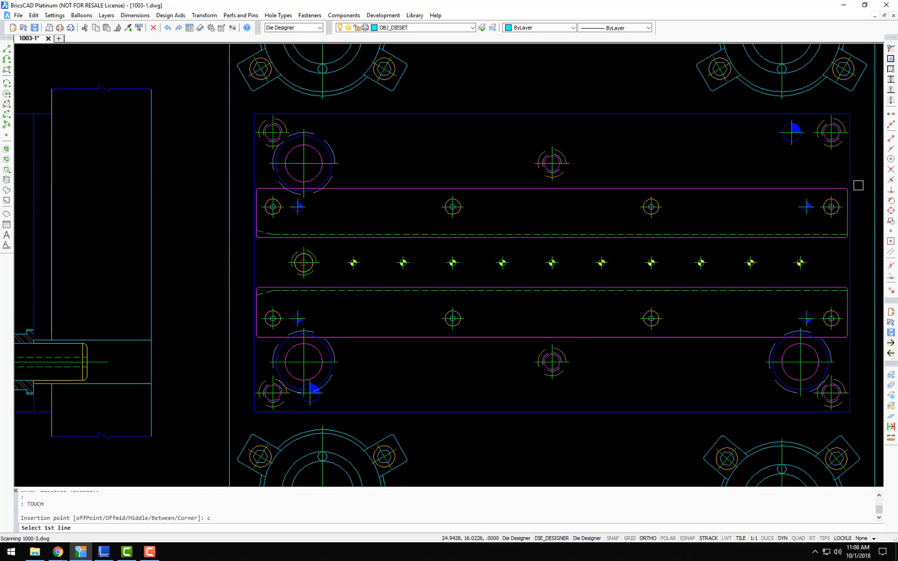
click(725, 113)
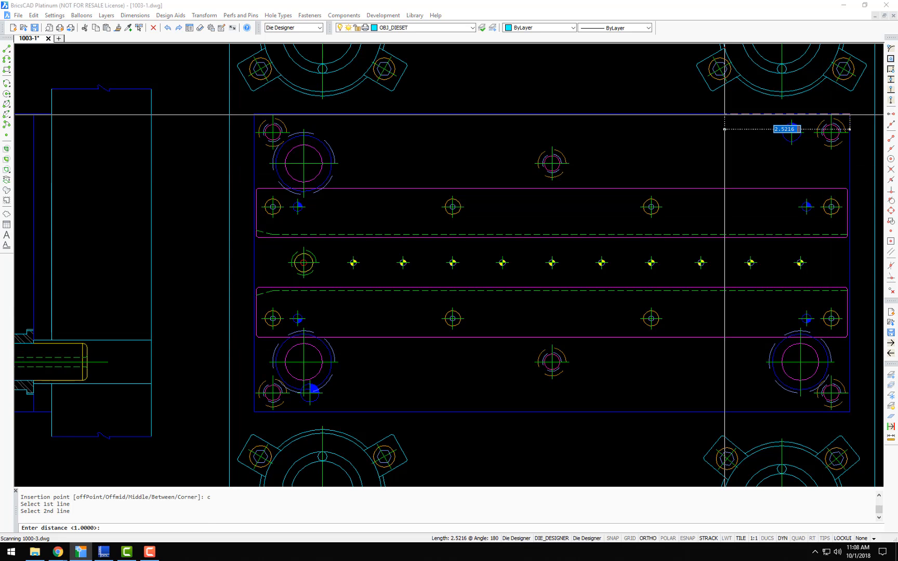
key(Return)
Step: Move the two left-hand Lamina pins in the plan view horizontally inward by 1
middle_drag(722, 154, 493, 155)
scroll(663, 156, down, 2)
scroll(348, 176, up, 2)
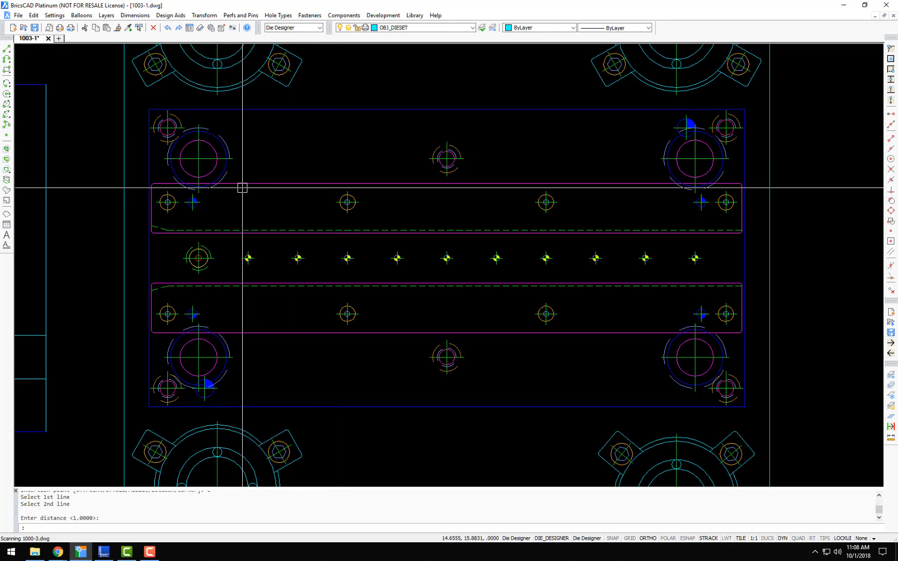
text(2)
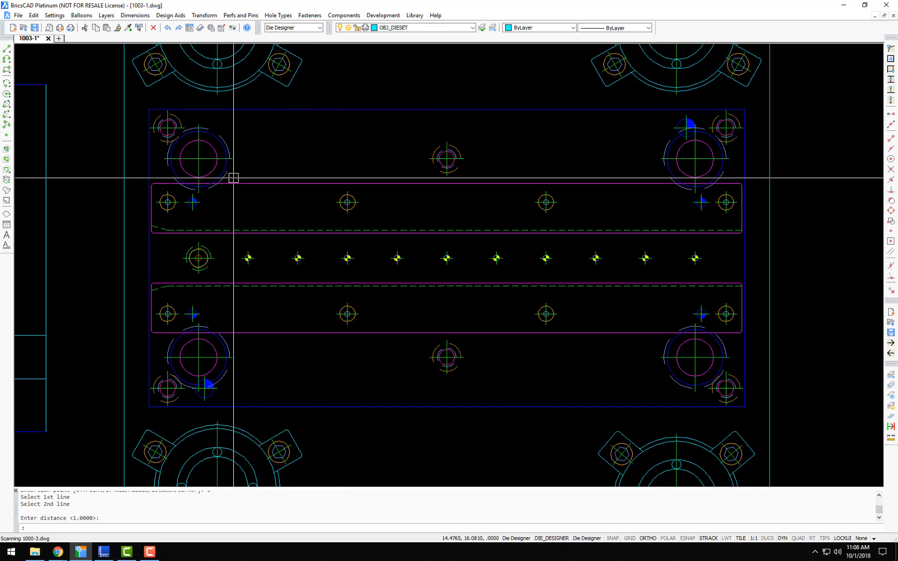
key(Return)
click(219, 168)
key(Return)
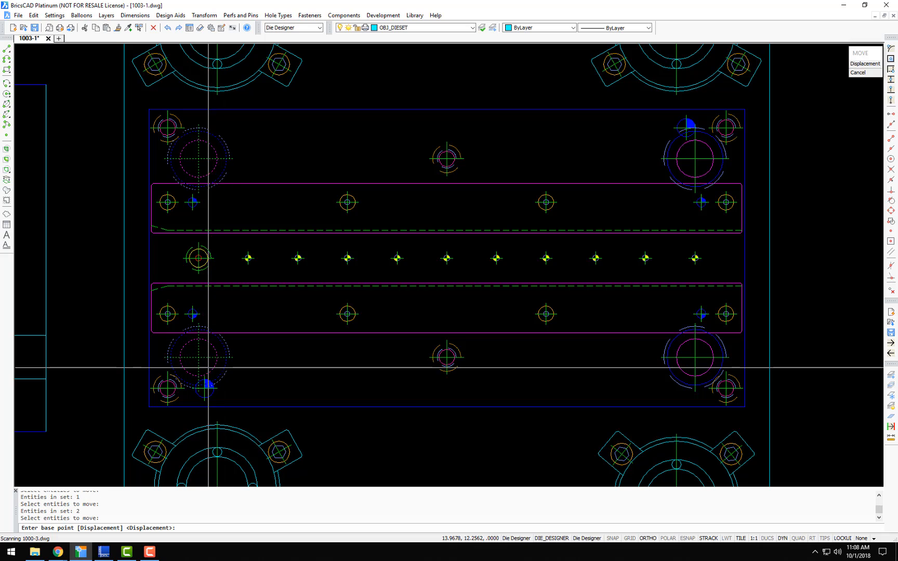
click(198, 342)
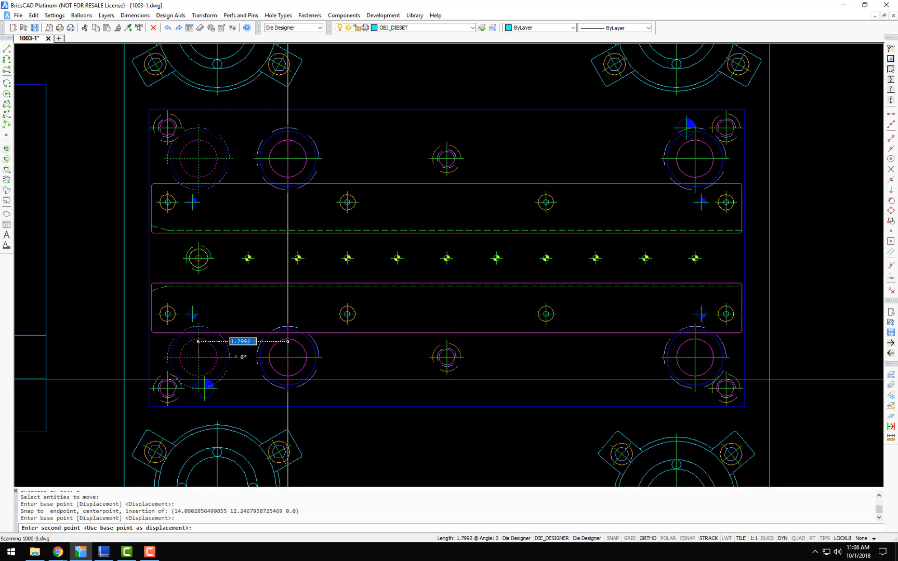
text(1)
key(Return)
Step: Move the two right-hand Lamina pins in the plan view horizontally inward by 1
key(Return)
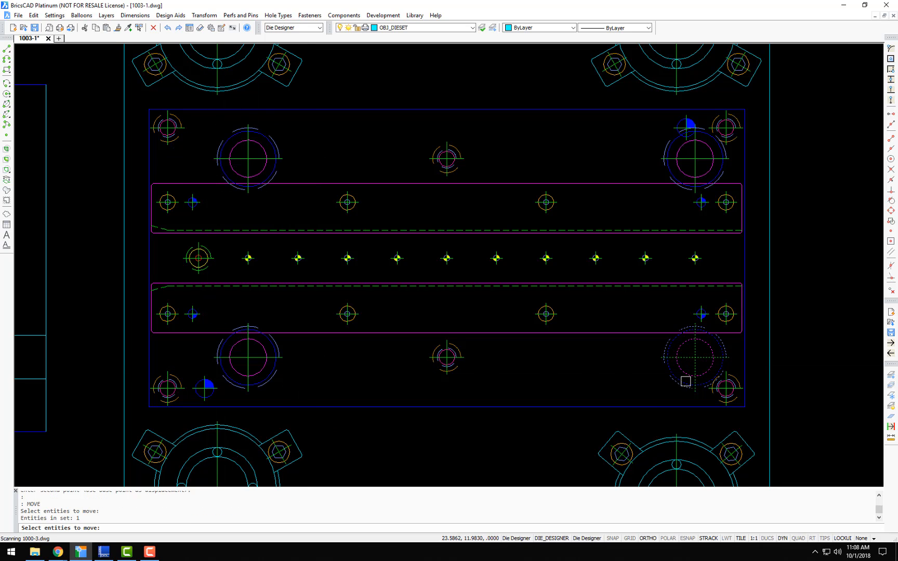
key(Return)
click(709, 159)
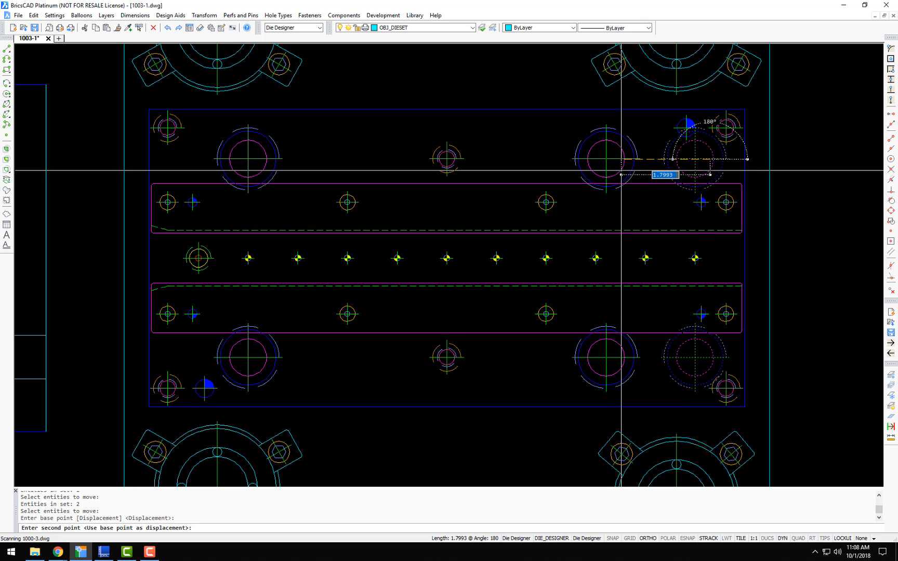
text(1)
key(Return)
Step: Move only the lower-right Lamina pin in the plan view horizontally outward by .25
key(Return)
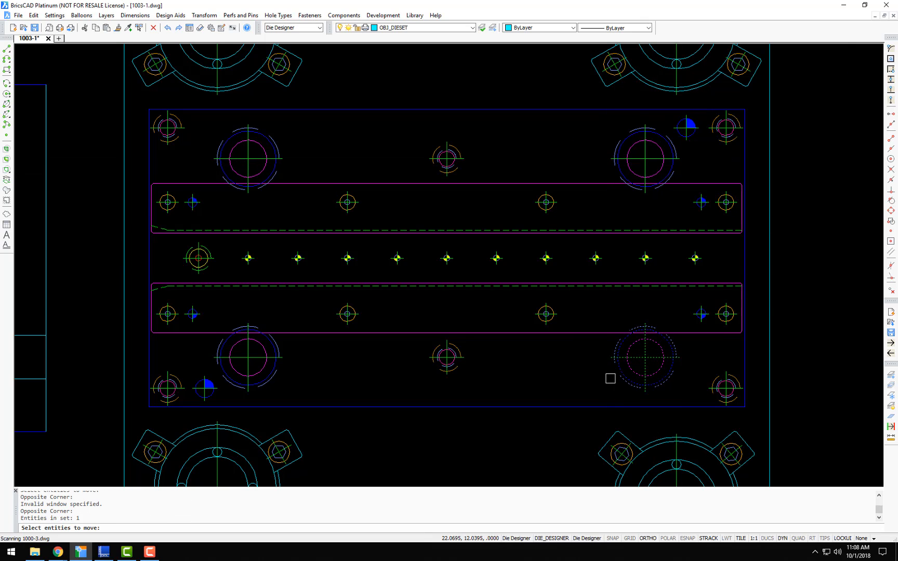
key(Return)
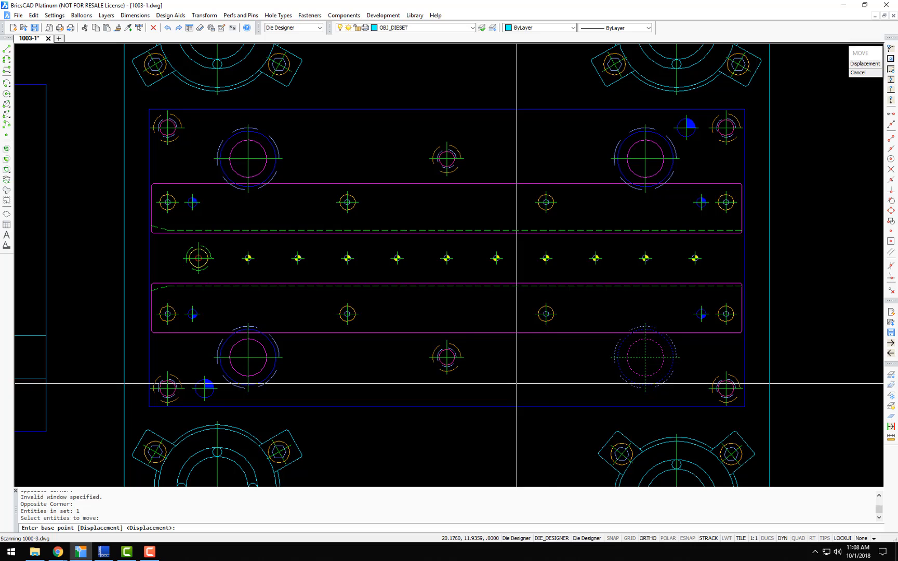
click(516, 383)
text(.25)
key(Return)
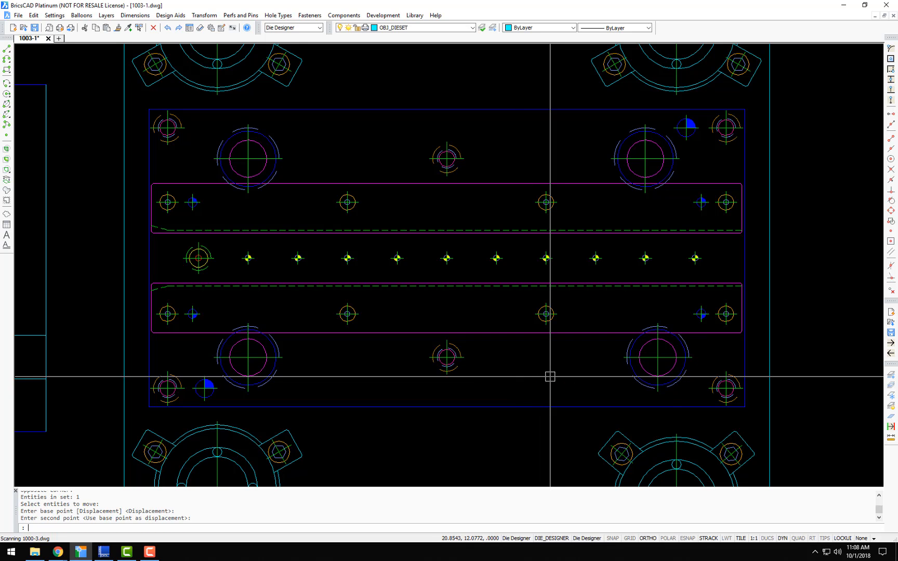
Step: Insert a Lamina pin with .750 diameter, 5.0000 length and Top - Plan view in the empty area beside the plan view's upper-right pin
scroll(550, 377, down, 1)
middle_drag(562, 324, 444, 320)
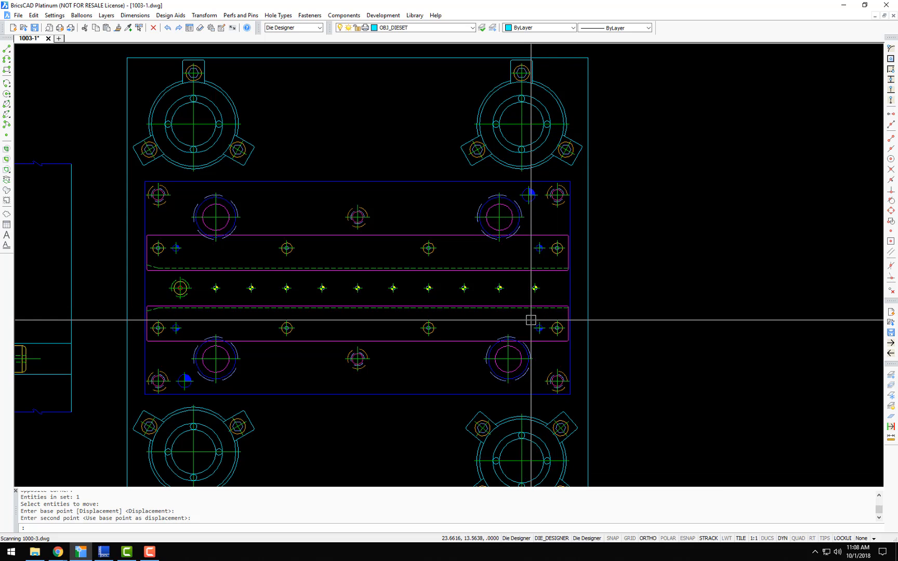
text(lm)
key(Return)
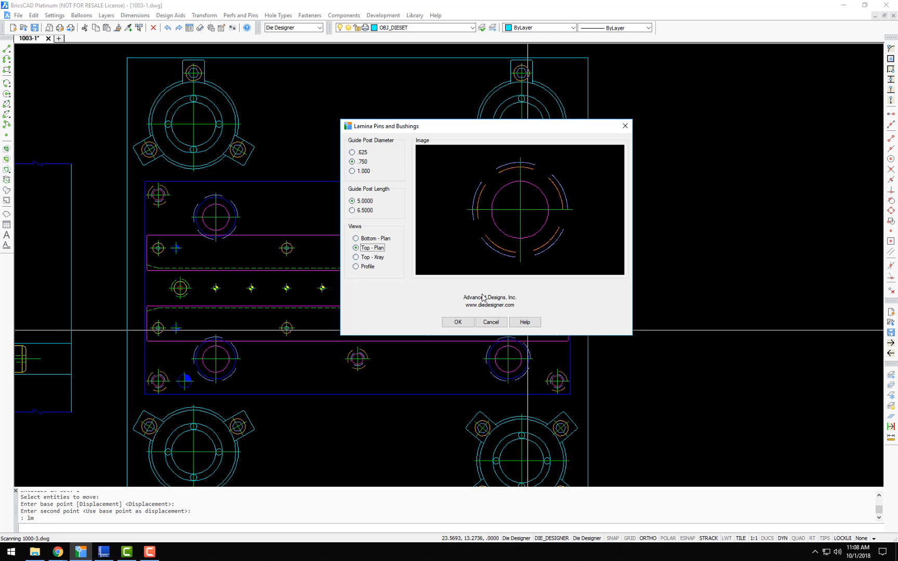
click(458, 322)
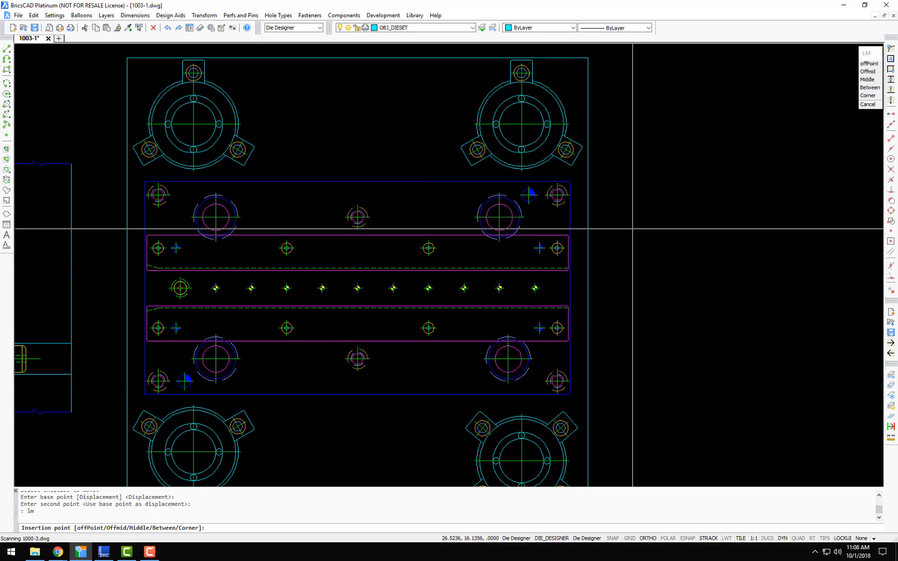
middle_drag(633, 227, 667, 262)
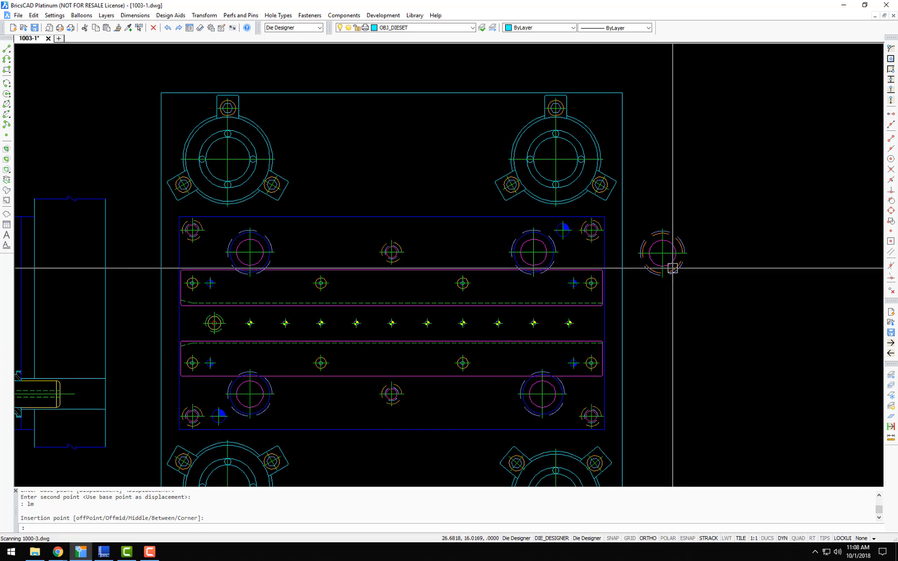
Step: Add split leader balloon 1 to the upper-left Lamina pin, with its balloon above the die set, without linking another object
click(82, 15)
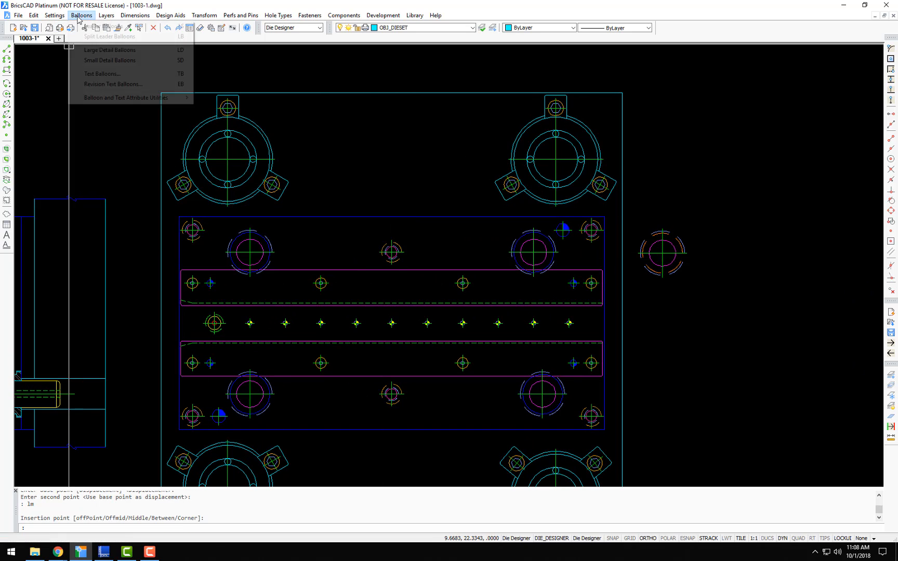
click(96, 36)
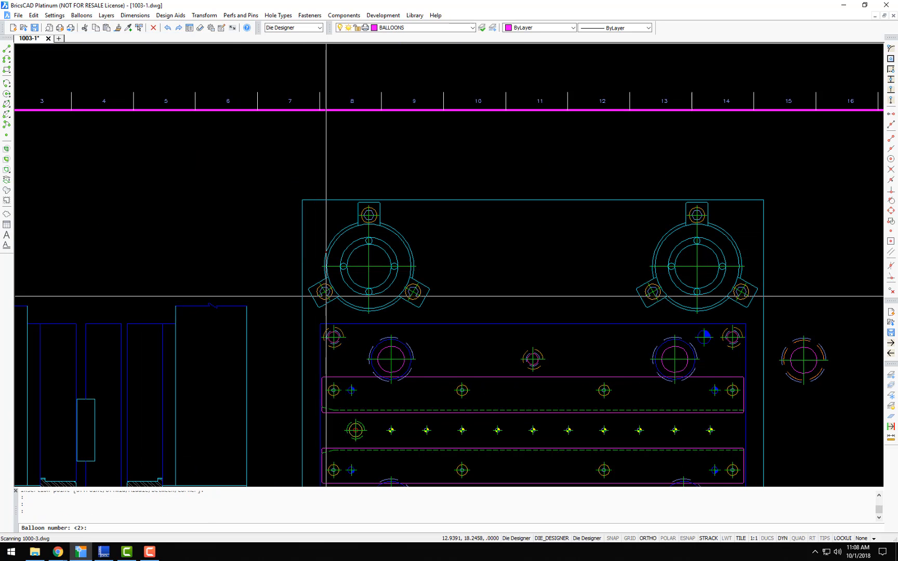
text(1)
key(Return)
click(390, 358)
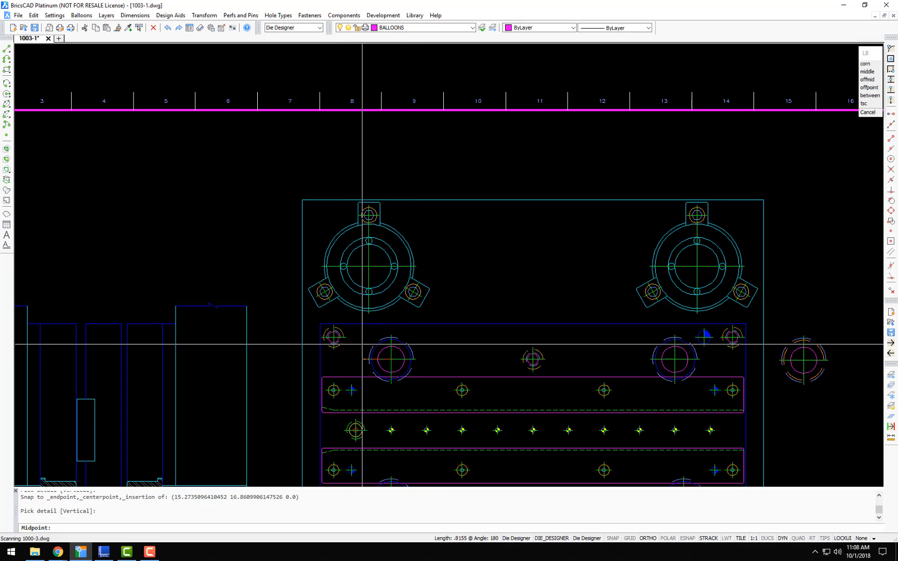
key(F8)
key(F8)
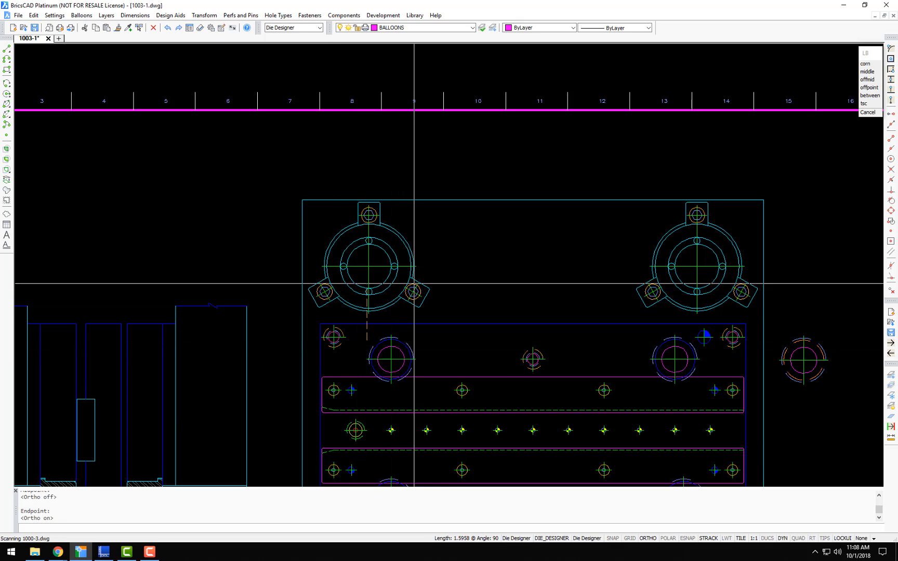
click(395, 176)
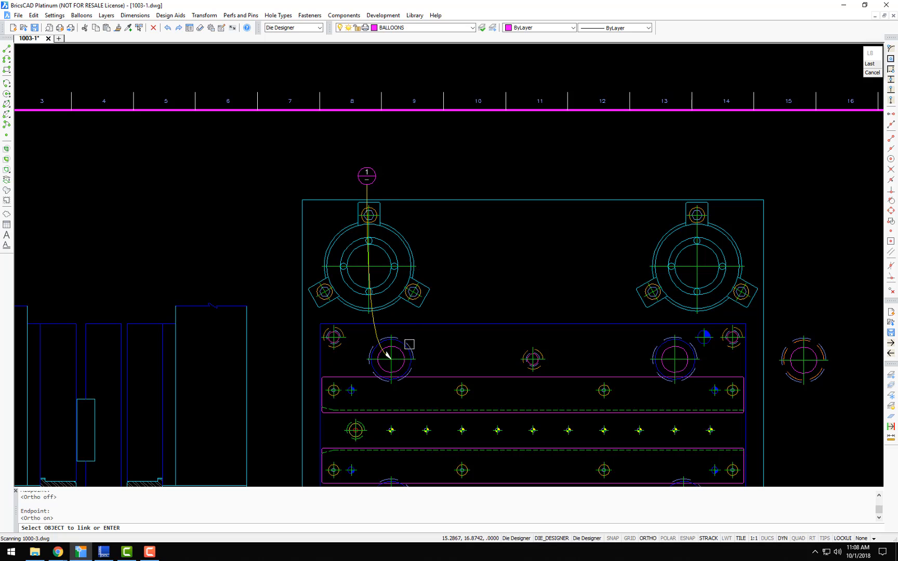
mouse_move(423, 336)
middle_down()
mouse_move(381, 289)
mouse_move(425, 293)
mouse_move(592, 227)
middle_up()
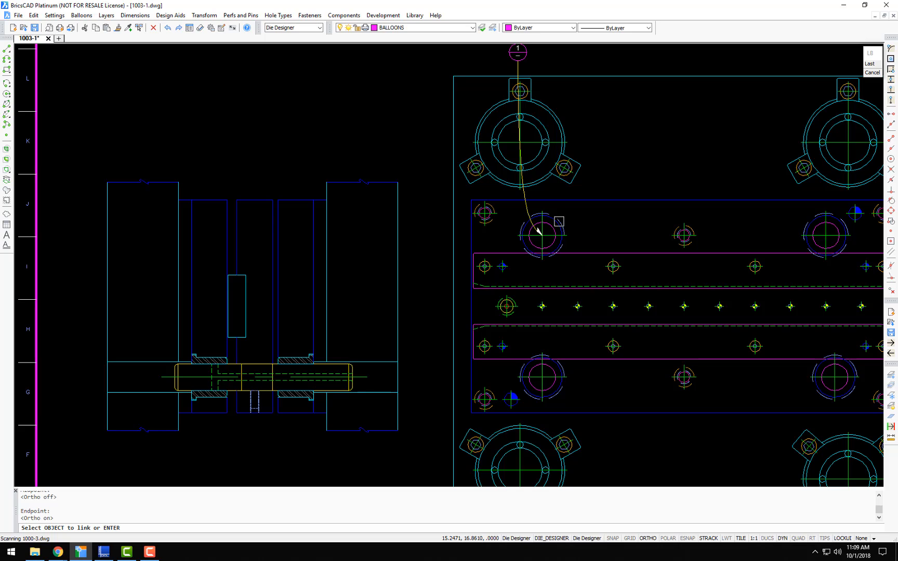
key(Return)
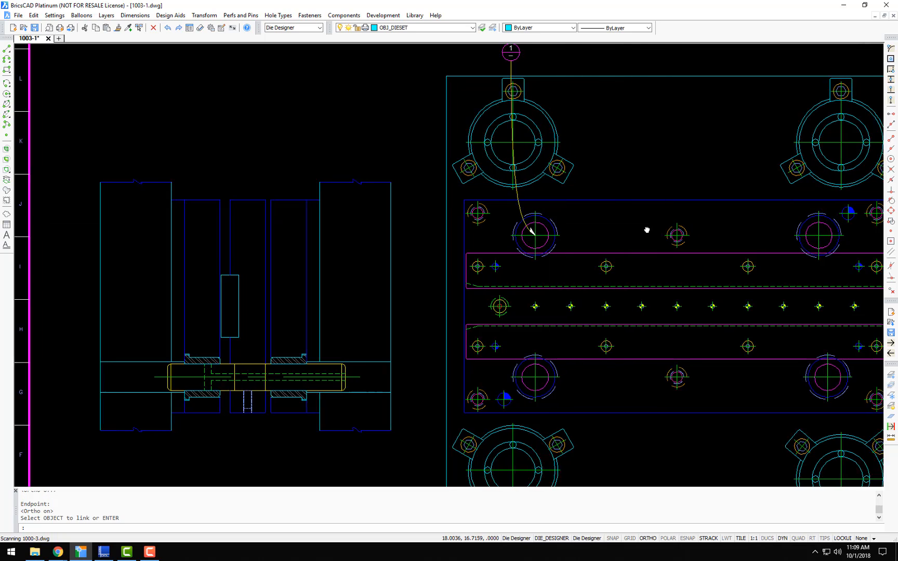
Step: Add a split leader balloon starting at number 2 to the separate Top - Plan pin, with the balloon placed above it
middle_drag(647, 230, 384, 240)
middle_drag(671, 234, 683, 242)
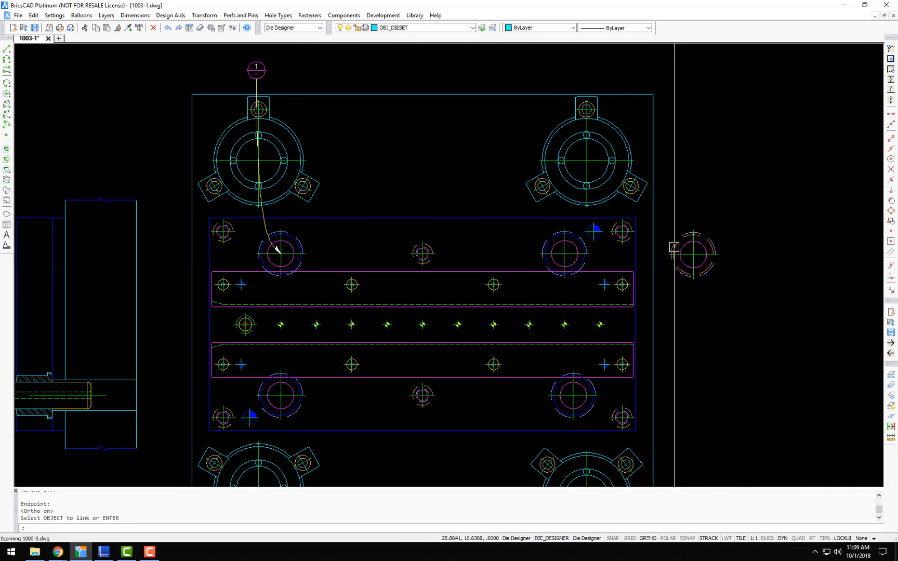
middle_drag(493, 365, 565, 335)
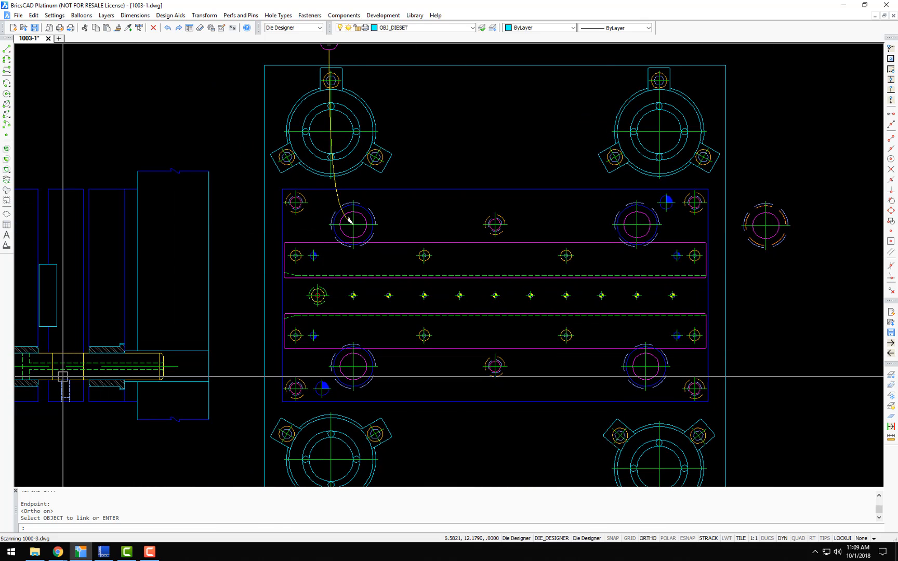
middle_drag(536, 296, 457, 361)
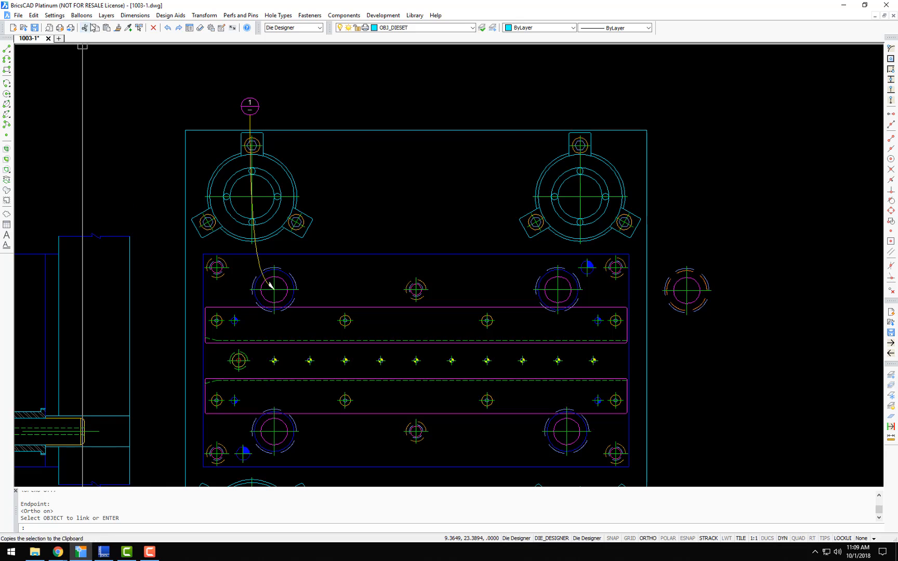
click(82, 16)
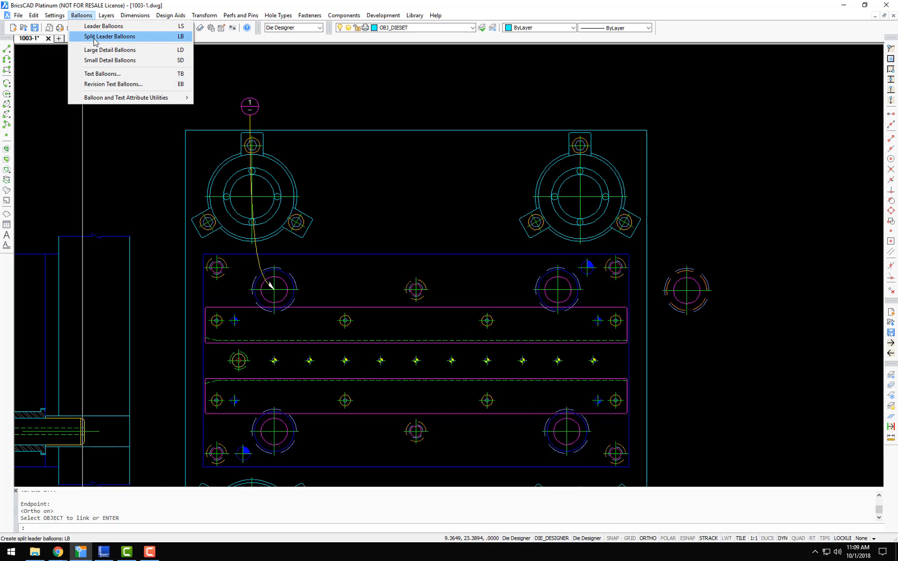
click(96, 37)
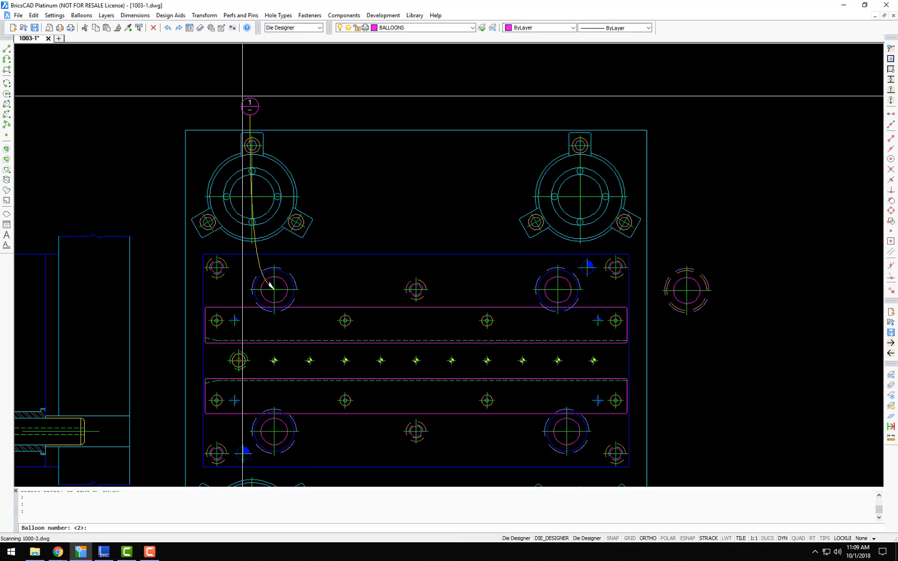
click(704, 276)
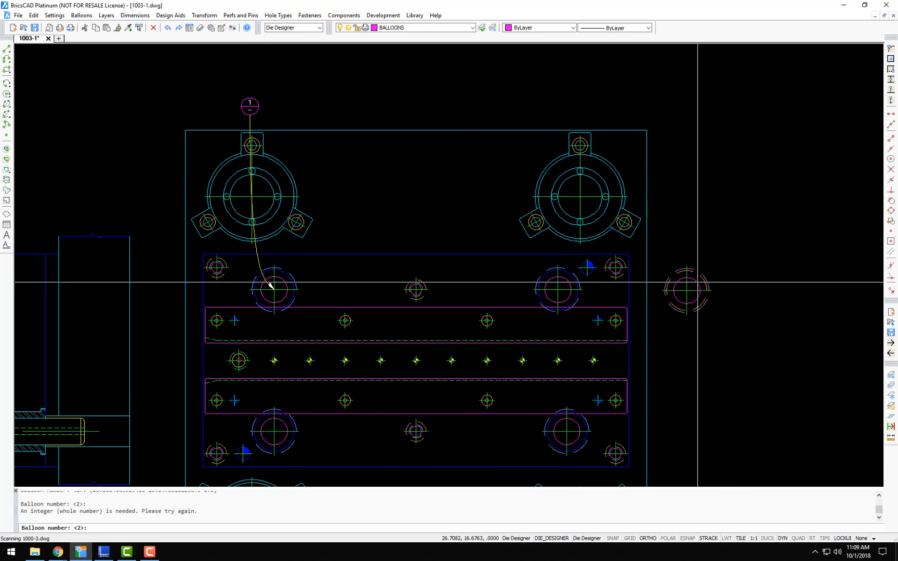
key(Return)
click(686, 289)
key(F8)
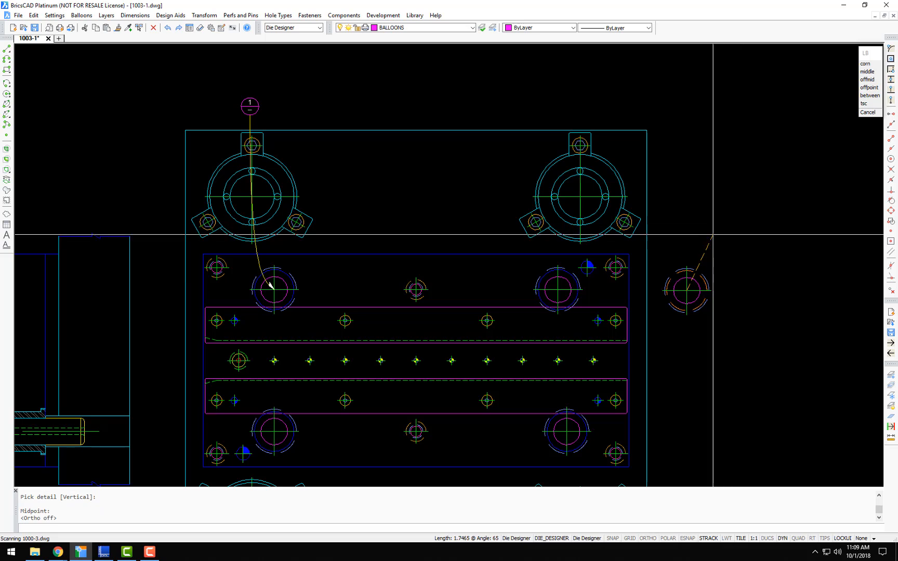
key(F8)
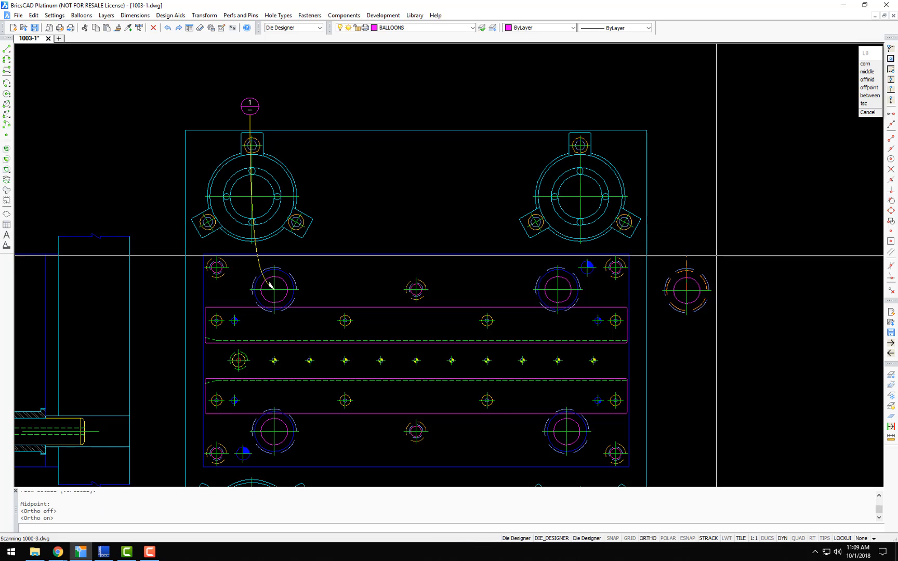
key(F8)
key(F8)
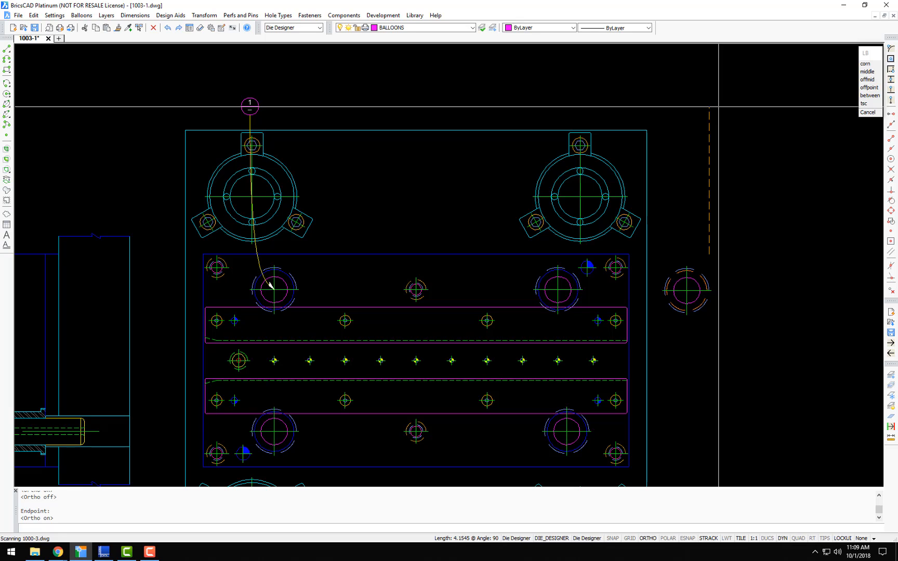
click(719, 107)
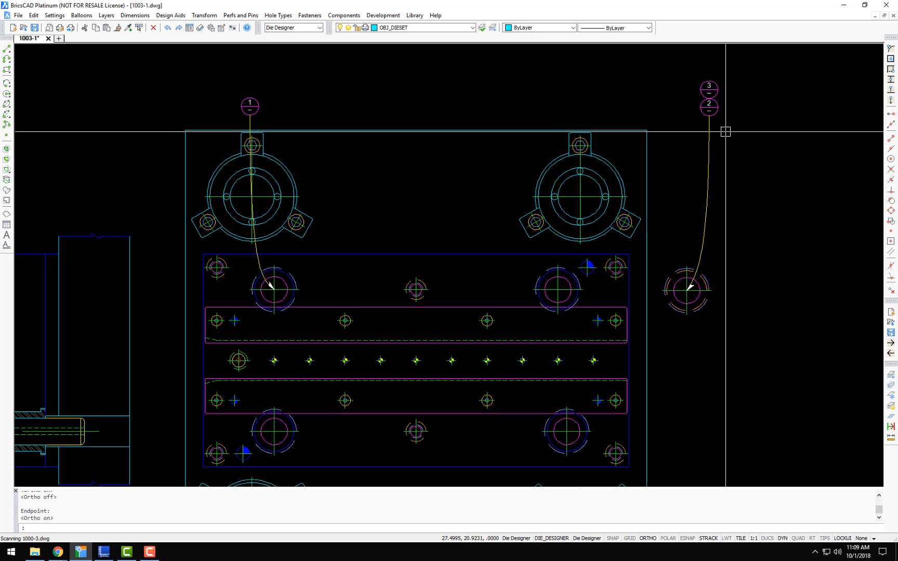
Step: Copy the separate Top - Plan pin three times in a horizontal row to its right, the first copy about 1.5 away
scroll(726, 144, down, 3)
scroll(575, 192, up, 6)
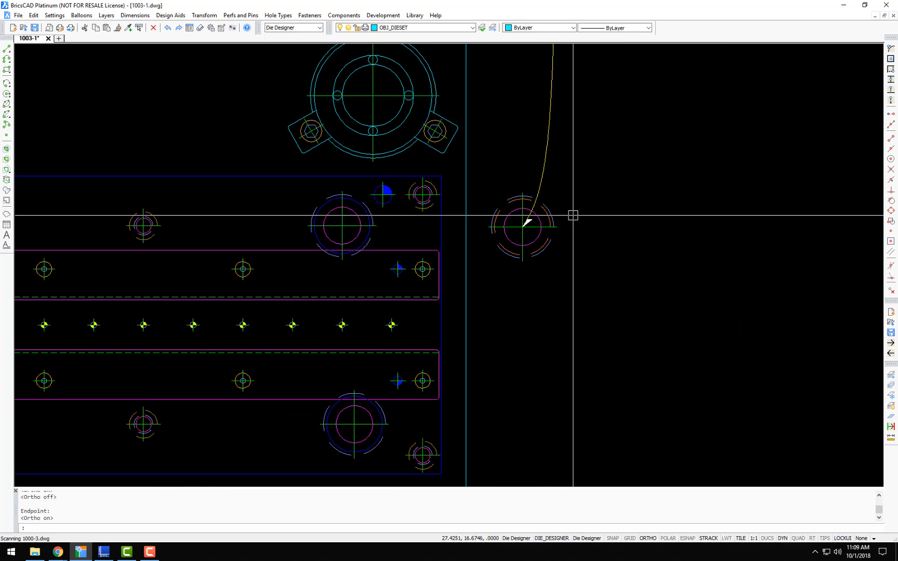
text(c)
key(space)
click(539, 248)
key(space)
click(549, 259)
click(622, 259)
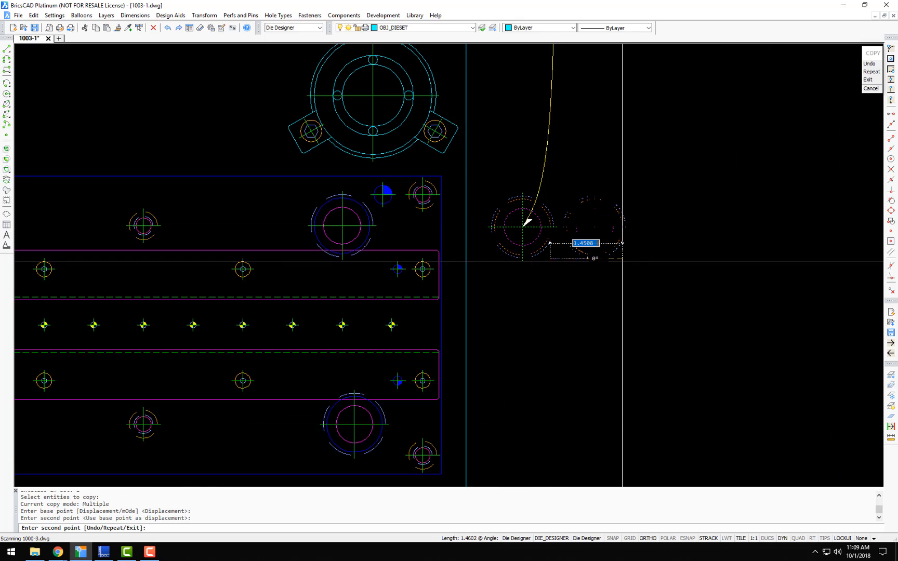
click(715, 259)
click(791, 258)
key(space)
Step: Generate the bill of materials above the title block with the BM command and examine its Lamina pin and bushing rows
scroll(715, 265, down, 3)
mouse_move(750, 353)
middle_down()
mouse_move(676, 232)
mouse_move(619, 190)
mouse_move(568, 301)
middle_up()
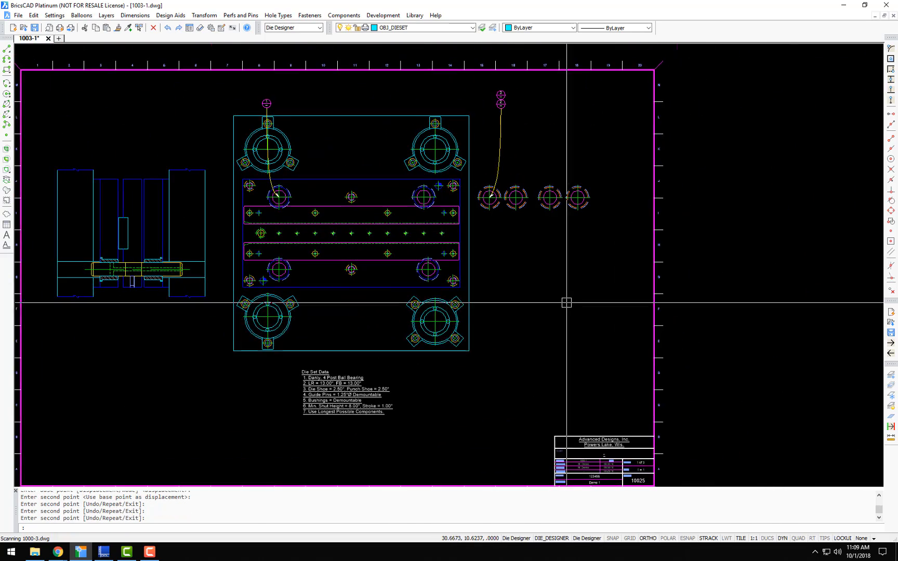
scroll(491, 239, up, 5)
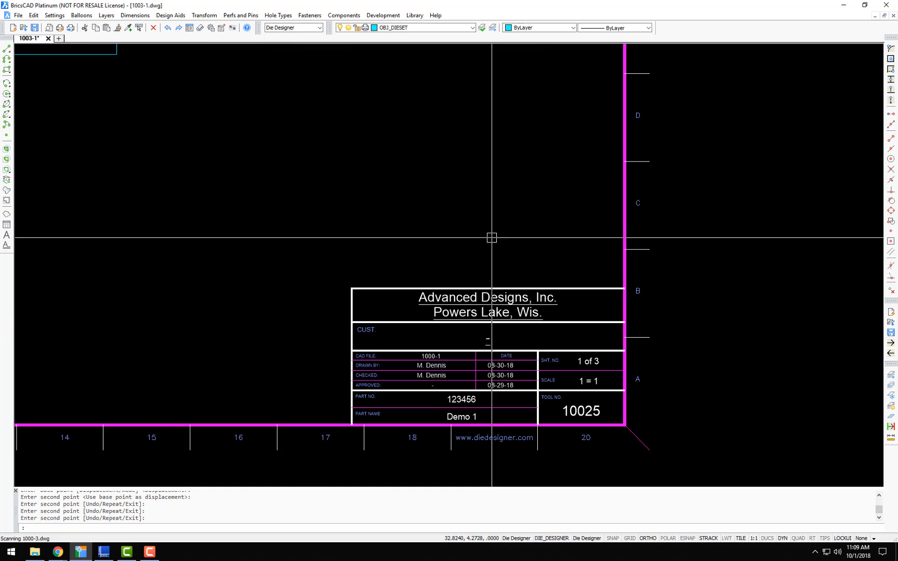
middle_drag(491, 236, 494, 282)
text(bm)
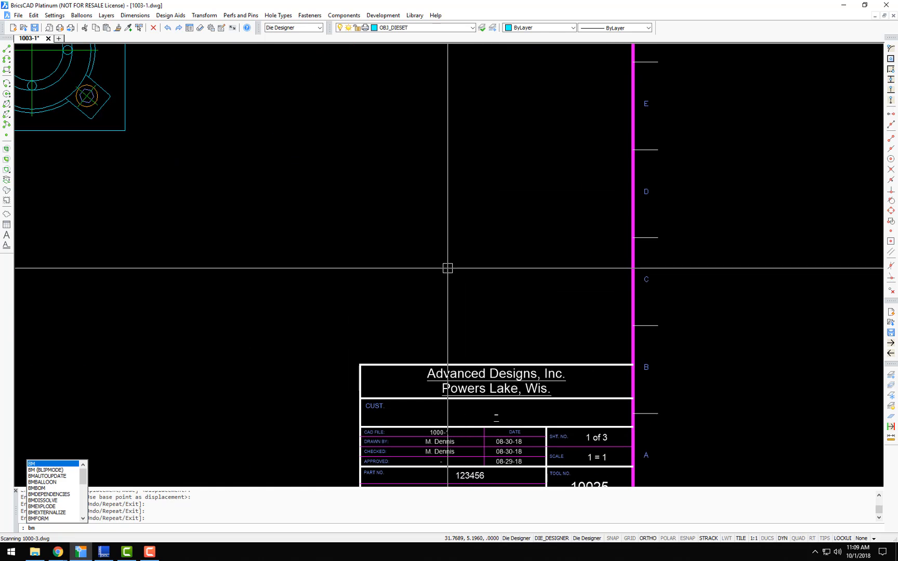
key(Return)
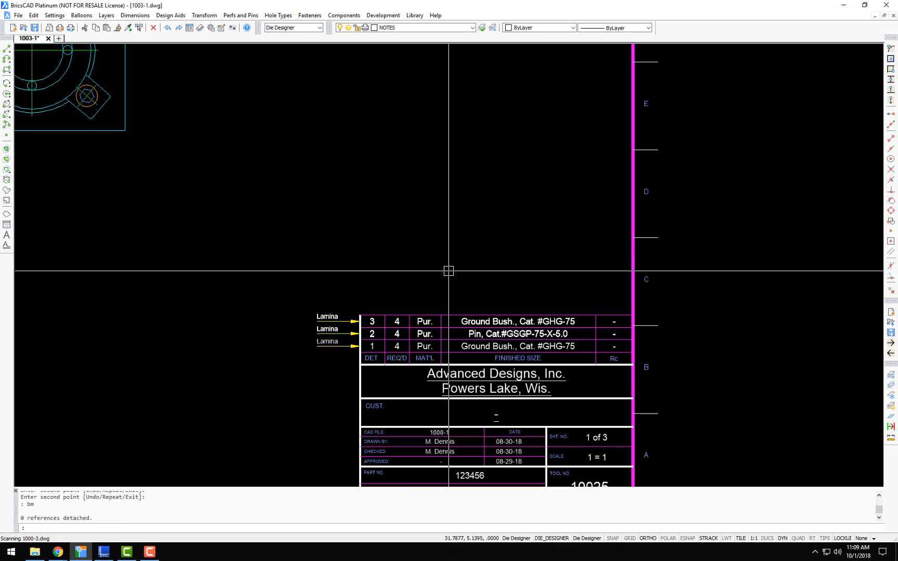
scroll(389, 309, up, 2)
middle_drag(399, 321, 392, 213)
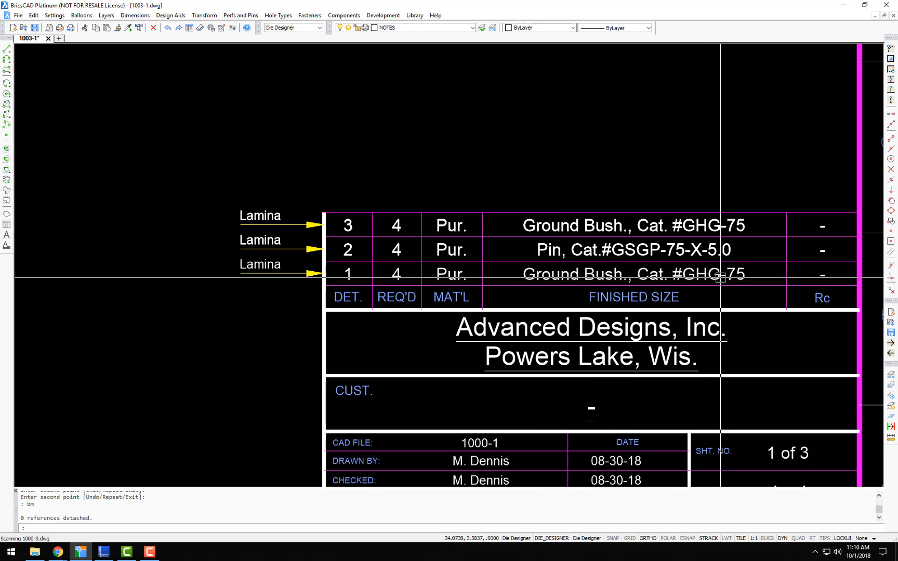
scroll(332, 241, down, 5)
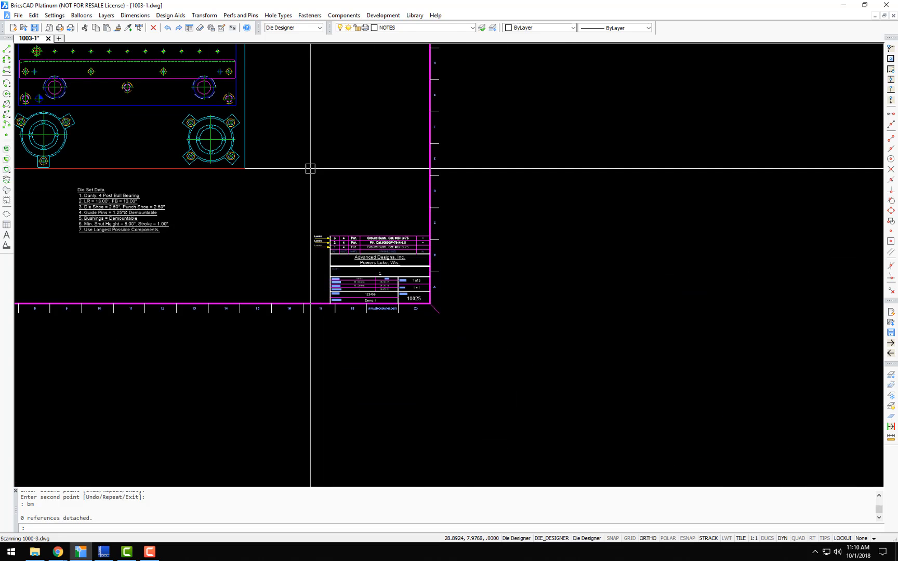
middle_drag(311, 168, 358, 344)
scroll(328, 90, up, 3)
scroll(324, 108, down, 5)
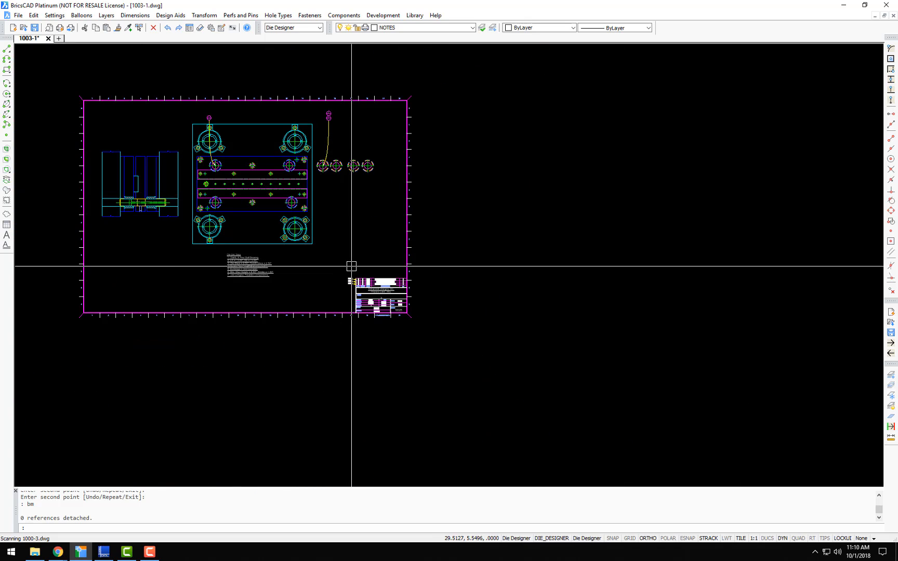
Step: Examine the detail numbers, required quantities and catalog numbers in the bill of materials' Lamina pin and bushing rows
scroll(351, 266, up, 9)
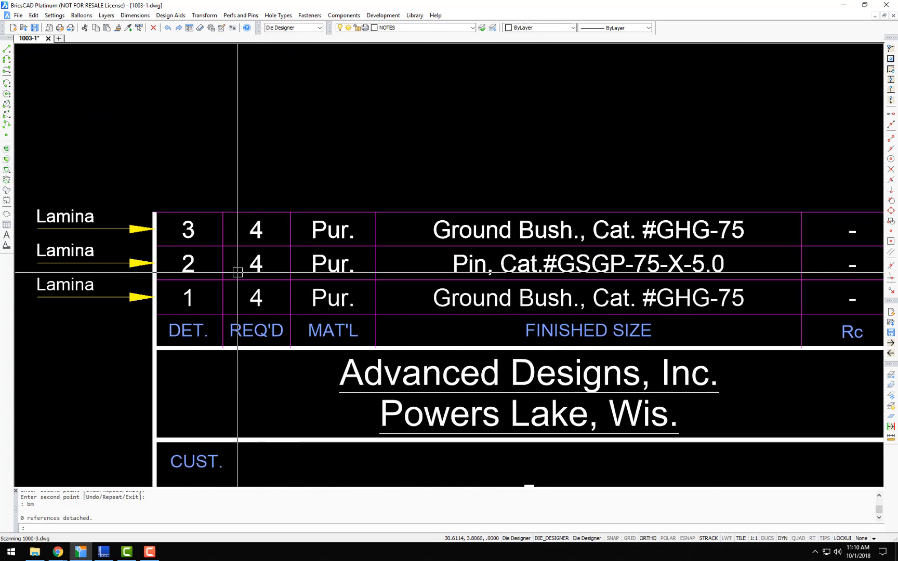
scroll(238, 272, down, 2)
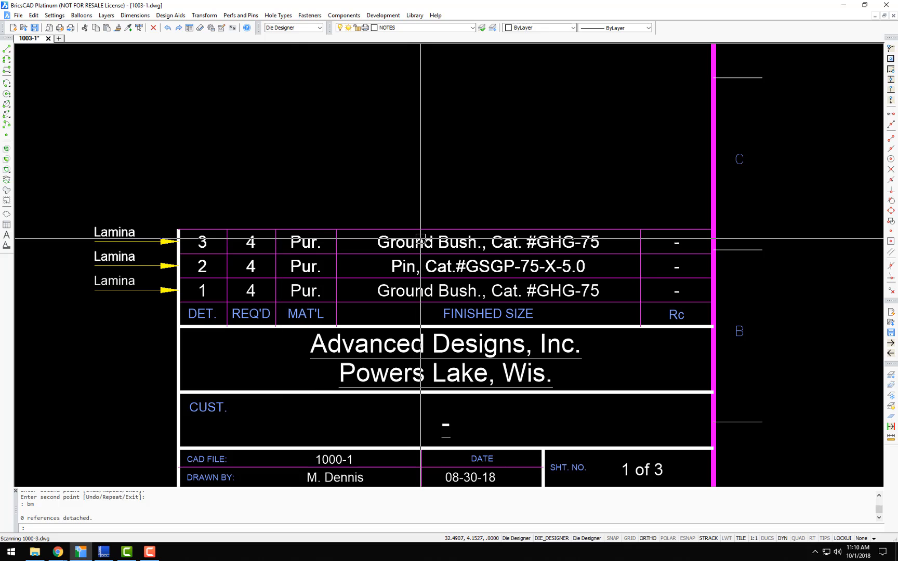
scroll(424, 242, down, 6)
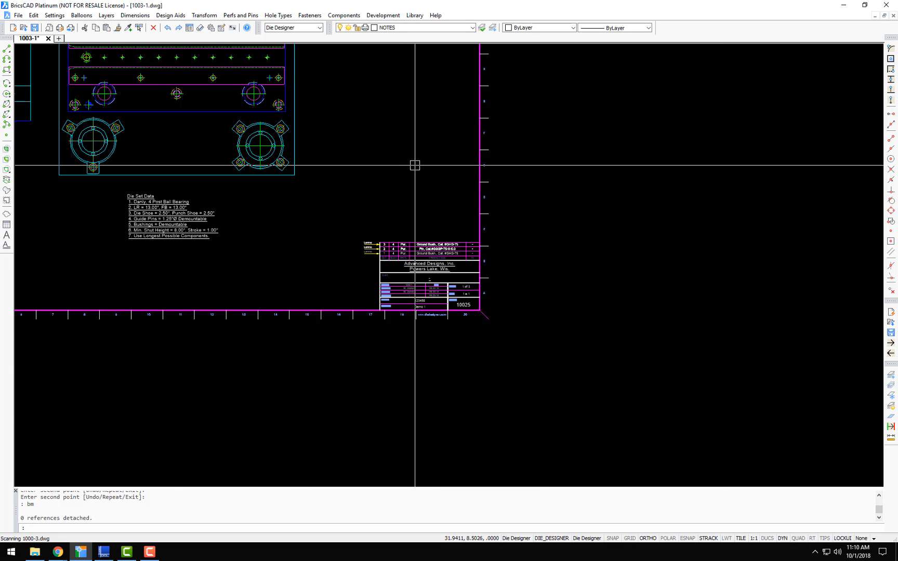
Step: Copy the inner plate with its rails, holes and Lamina components horizontally from the plan view to the empty space beyond the sheet's right border
middle_drag(445, 161, 438, 246)
mouse_move(472, 207)
middle_down()
mouse_move(481, 237)
mouse_move(506, 244)
middle_up()
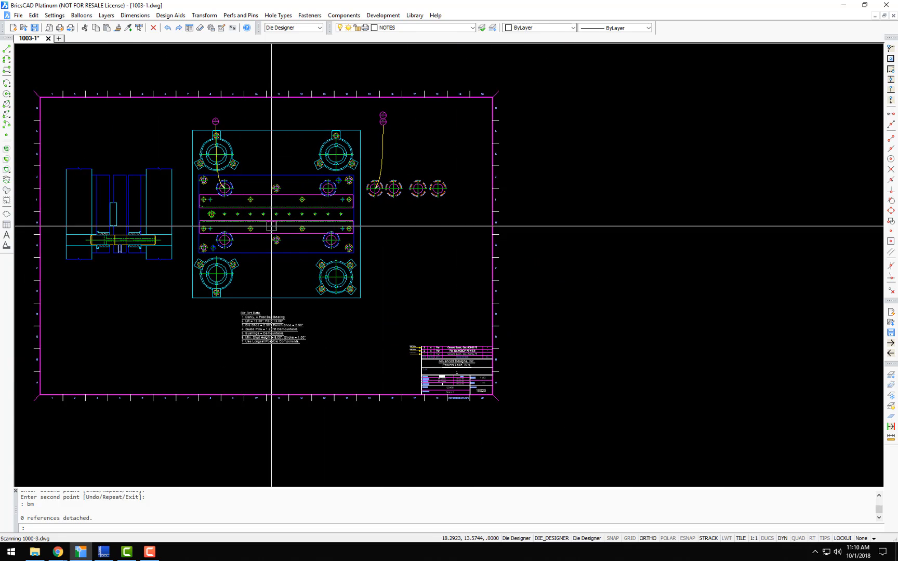
scroll(246, 222, up, 1)
key(Return)
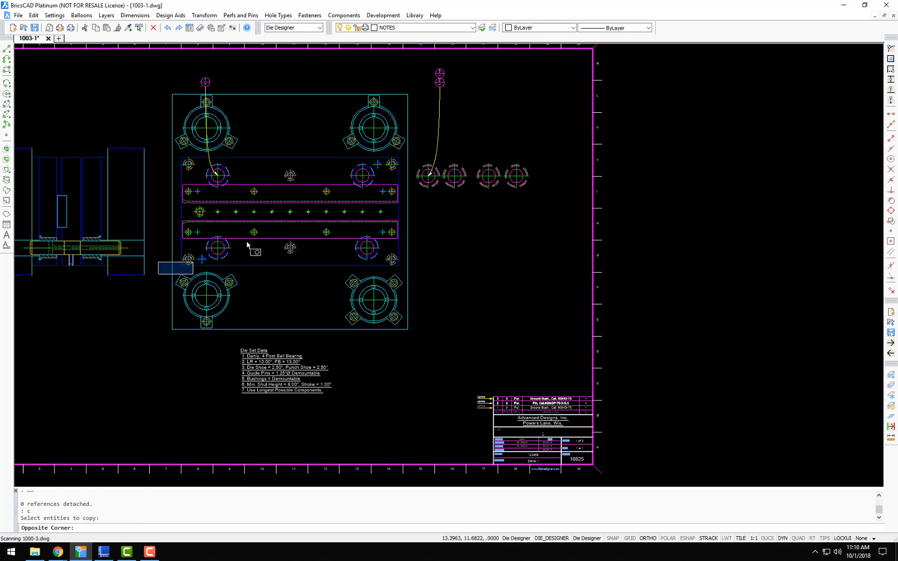
click(409, 153)
key(Return)
click(240, 203)
scroll(570, 221, down, 1)
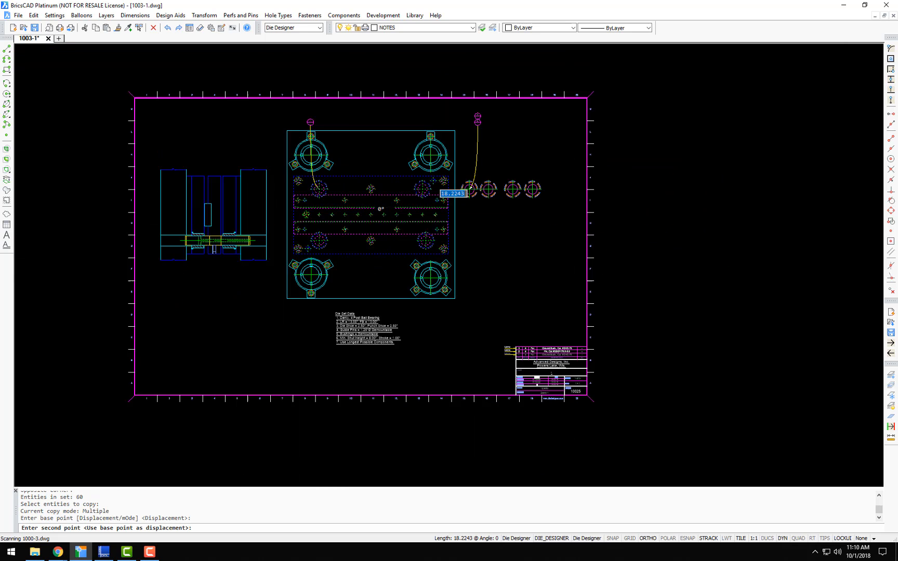
scroll(573, 222, down, 1)
click(636, 227)
key(Return)
Step: Erase the stray leader arrowhead left on the copied plate's upper-left Lamina component
middle_drag(676, 219, 419, 222)
scroll(356, 200, up, 3)
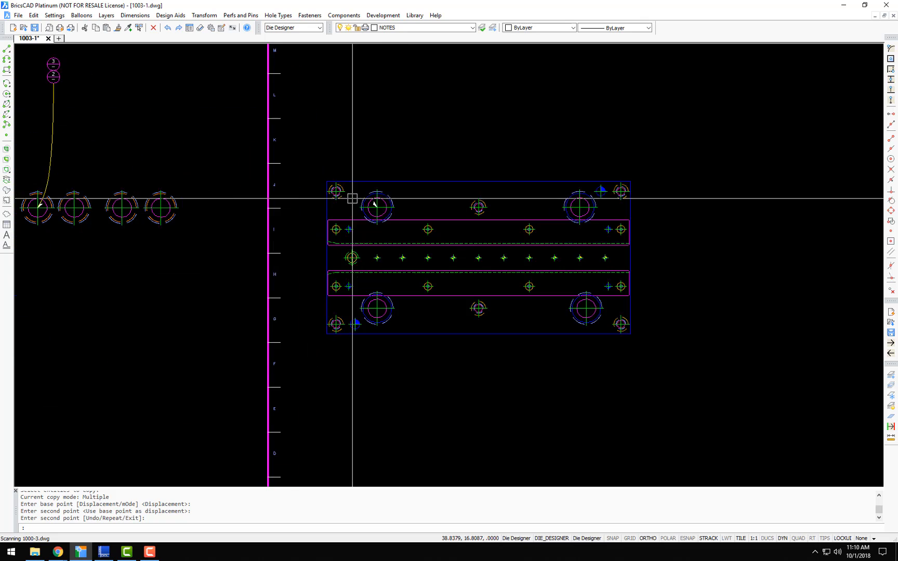
scroll(353, 198, up, 4)
text(e)
key(Return)
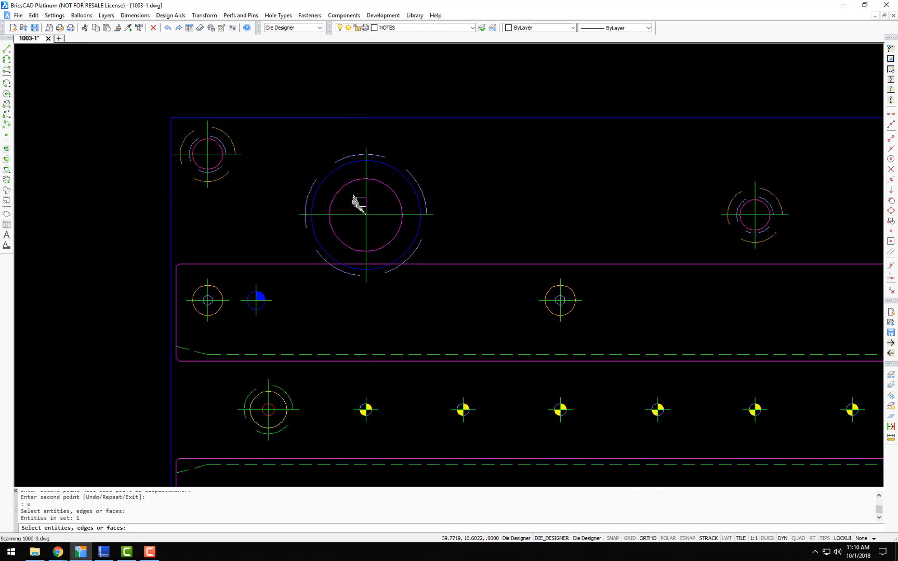
key(Return)
Step: Apply Object Transform to the four Lamina components in the copied plate to turn them into their mounting holes
scroll(358, 201, down, 5)
scroll(405, 188, up, 2)
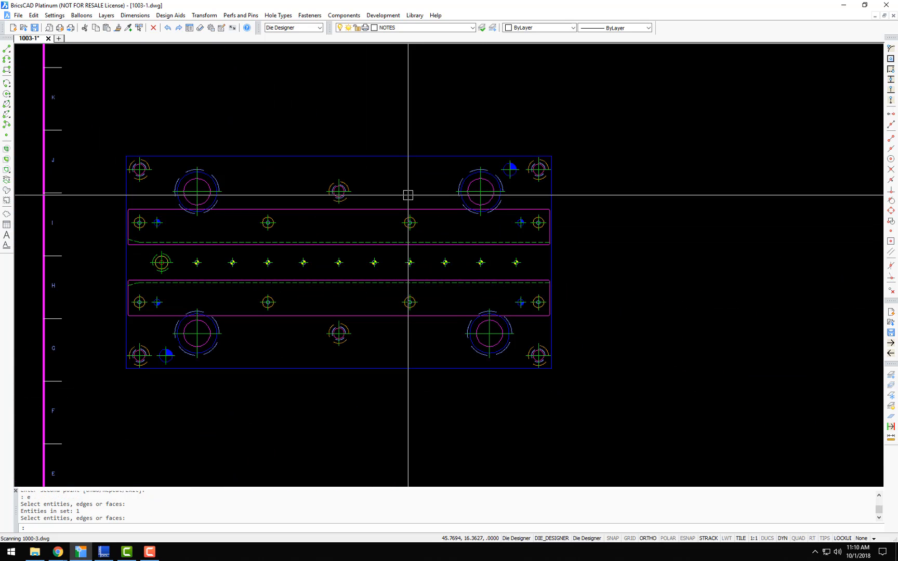
click(204, 15)
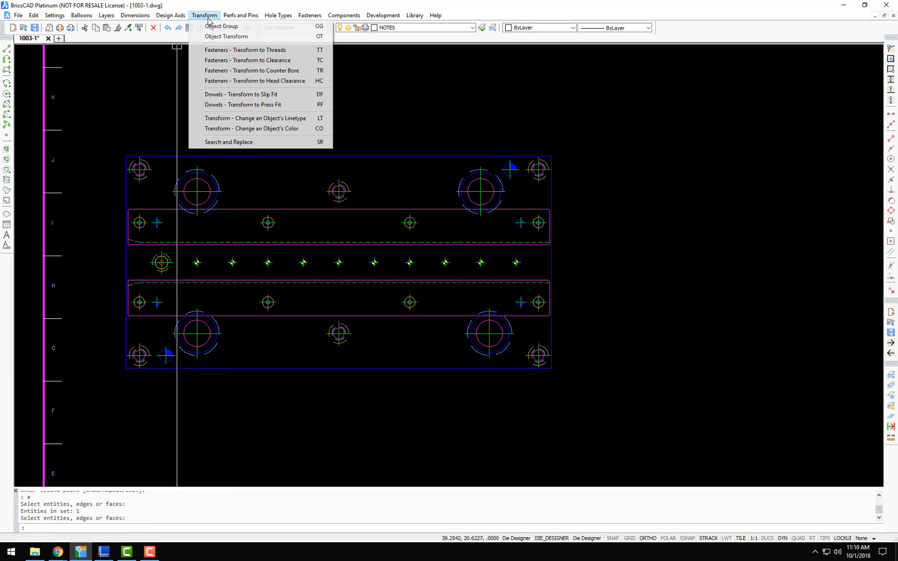
click(220, 36)
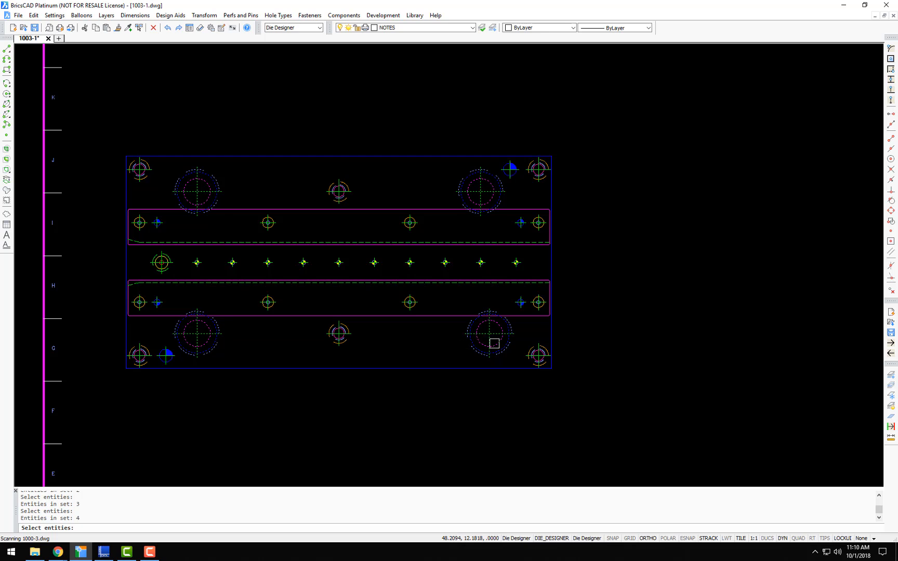
key(Return)
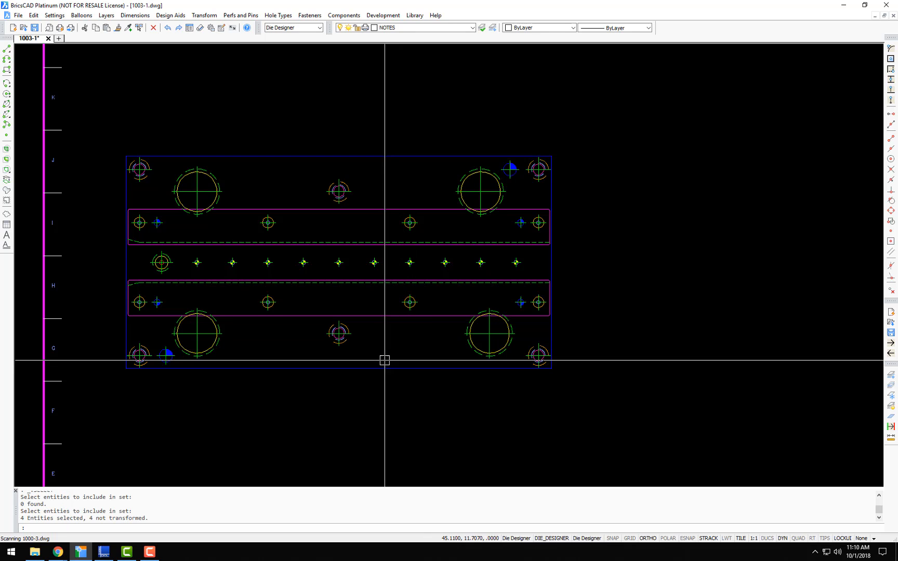
Step: Create a hole table for only the four large transformed holes, placing the hole data just below the copied plate
mouse_move(406, 353)
middle_down()
mouse_move(505, 317)
mouse_move(436, 318)
middle_up()
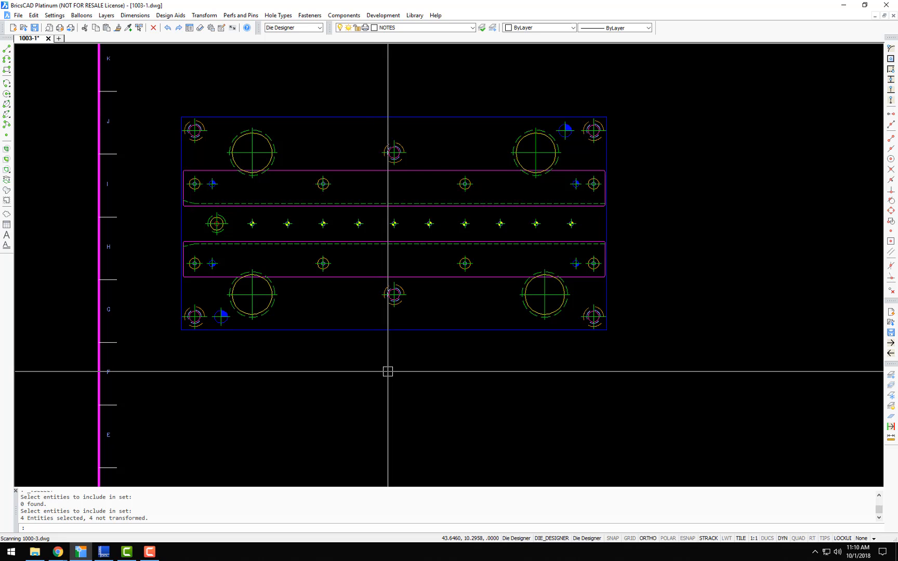
click(130, 16)
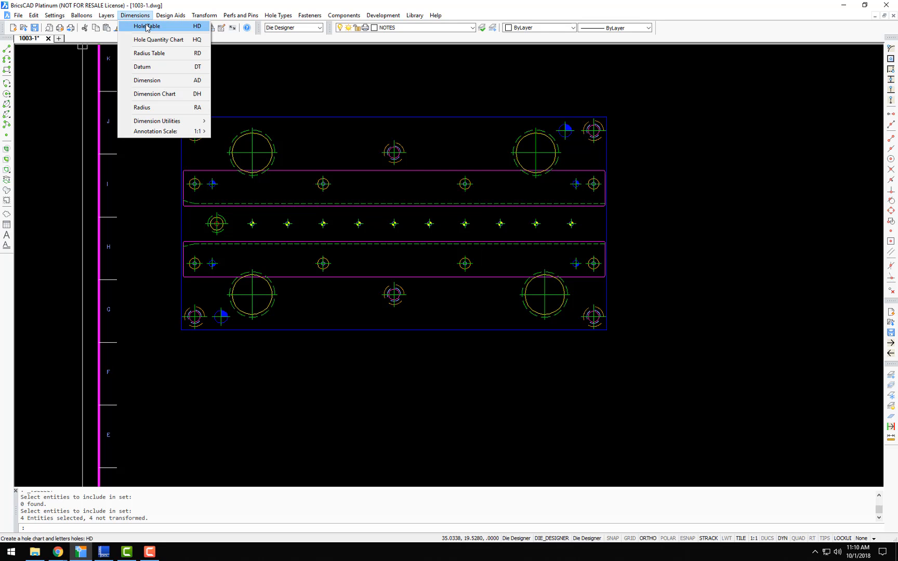
click(147, 27)
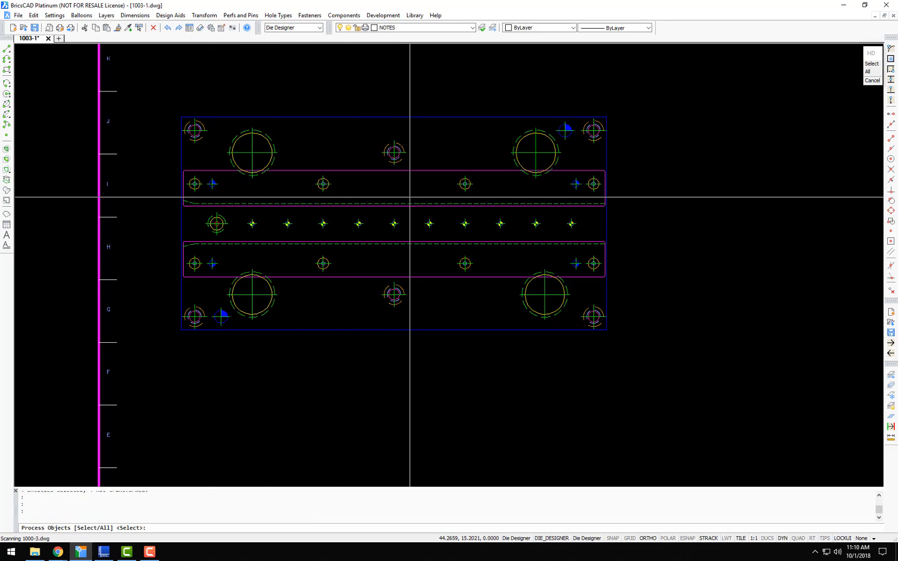
text(d)
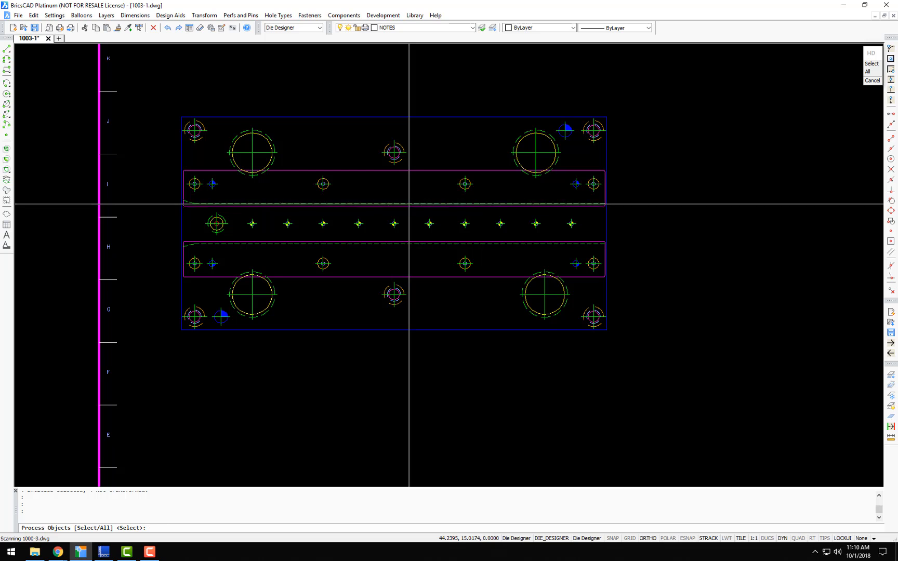
key(Return)
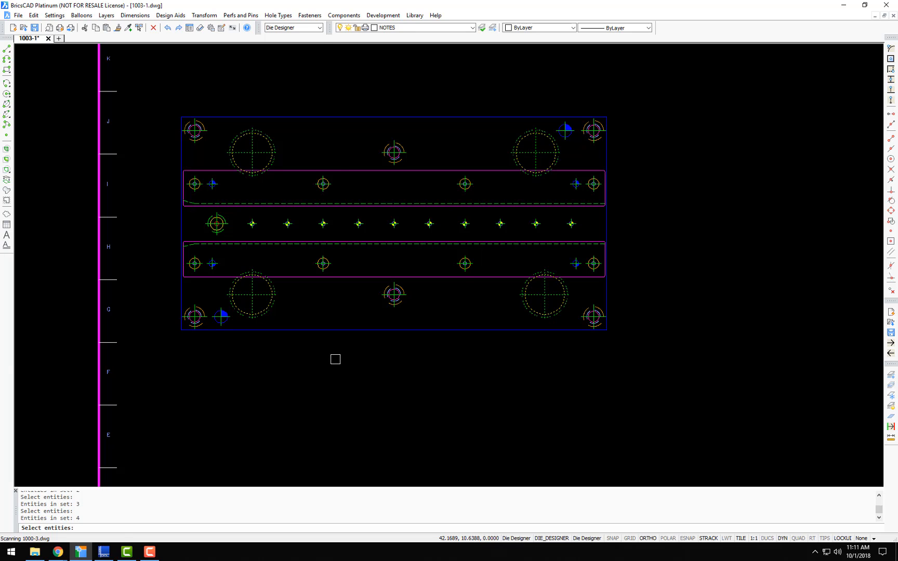
key(Return)
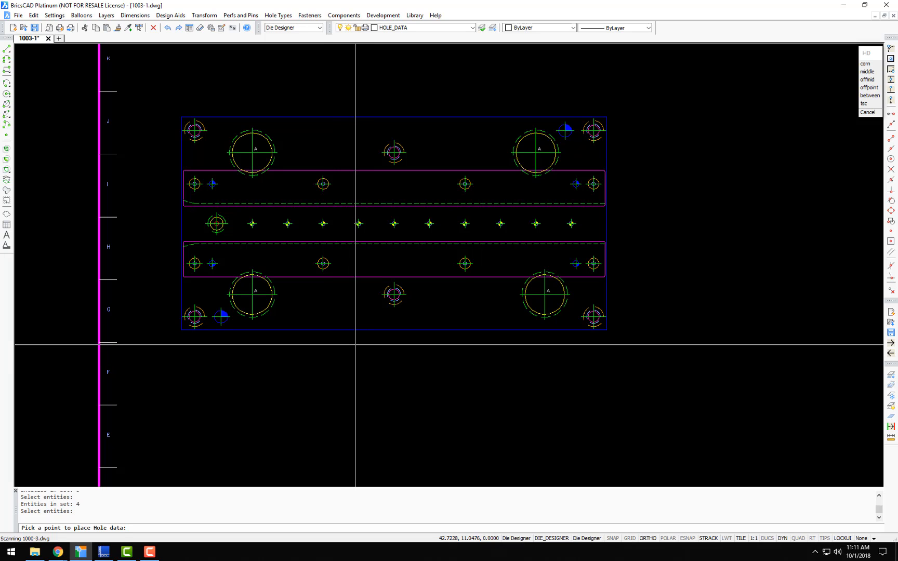
Step: Examine the hole data note for hole A and review the copied plate beside the die set layout
scroll(314, 312, up, 5)
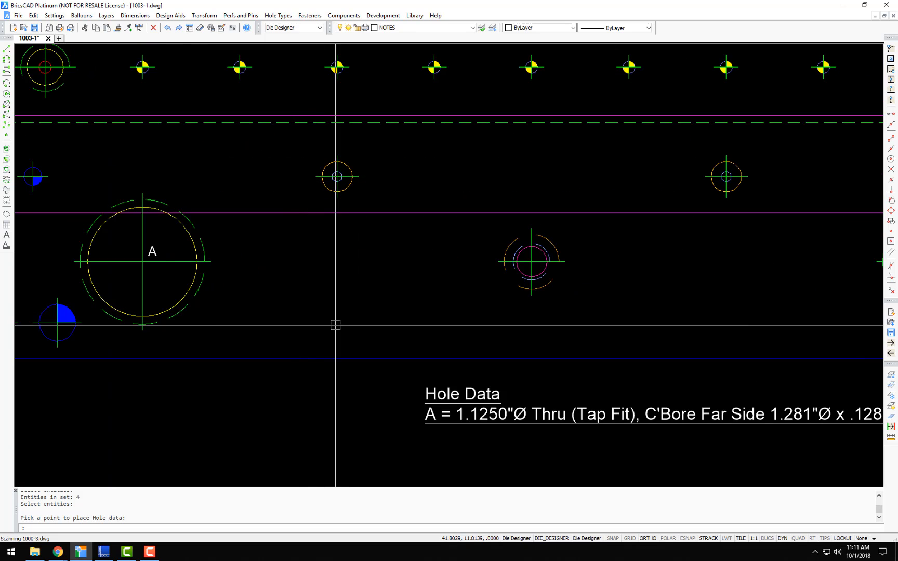
scroll(336, 325, down, 5)
scroll(345, 345, up, 7)
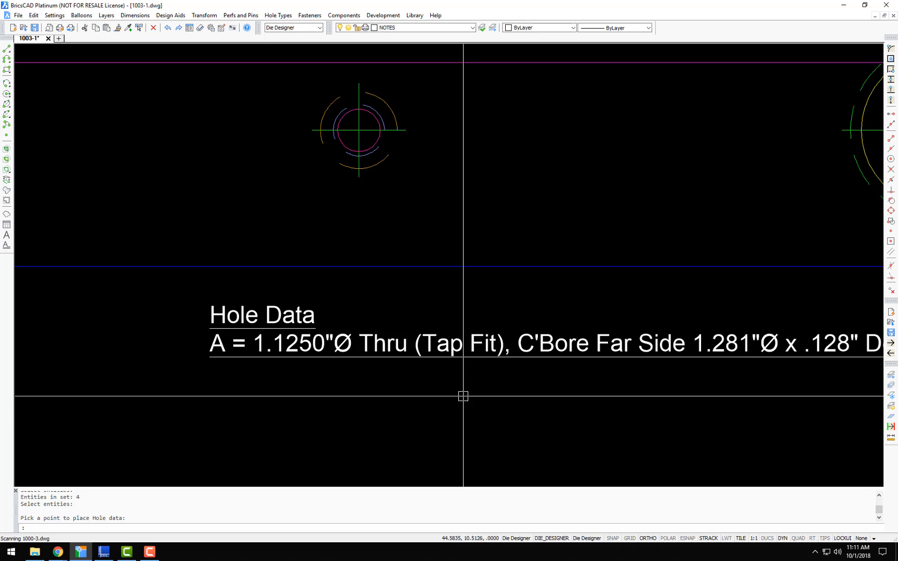
middle_drag(544, 395, 383, 390)
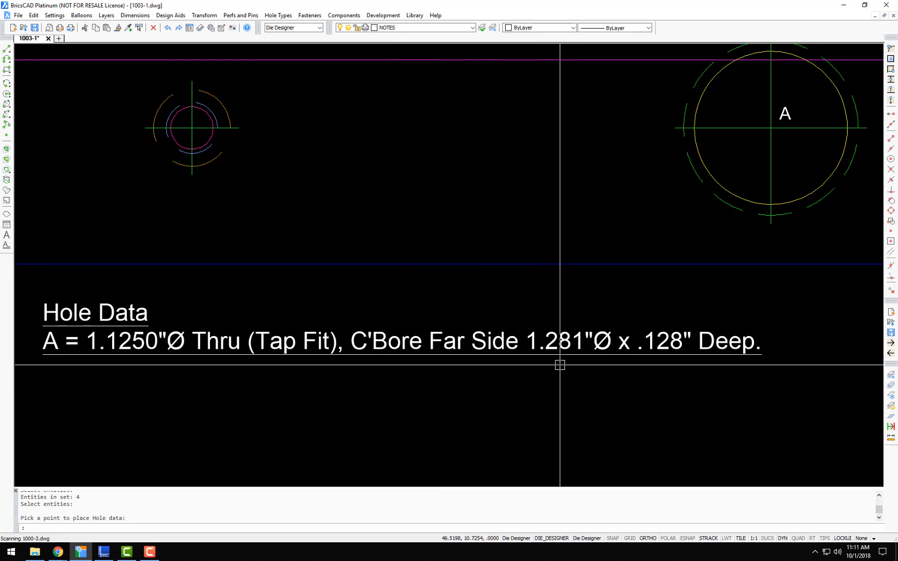
scroll(660, 364, down, 5)
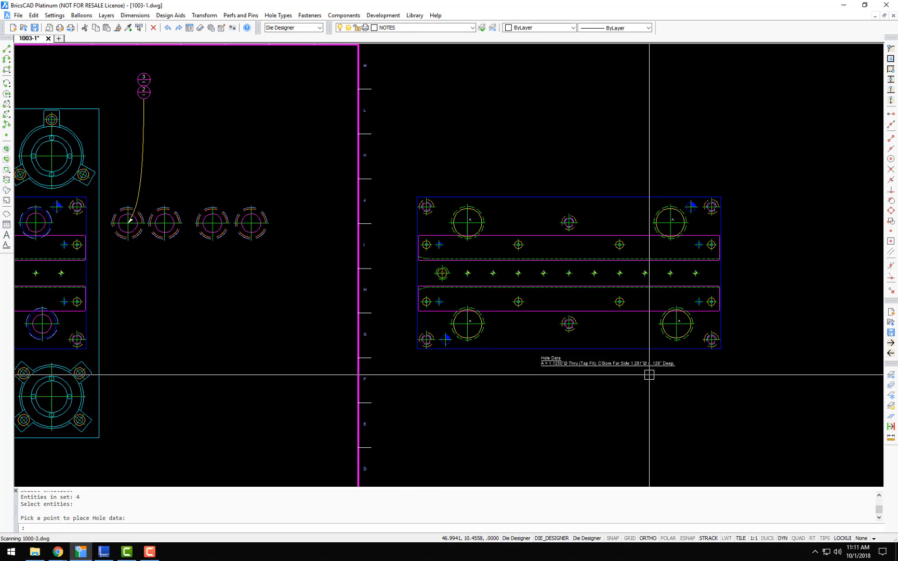
scroll(644, 372, down, 1)
middle_drag(485, 384, 659, 325)
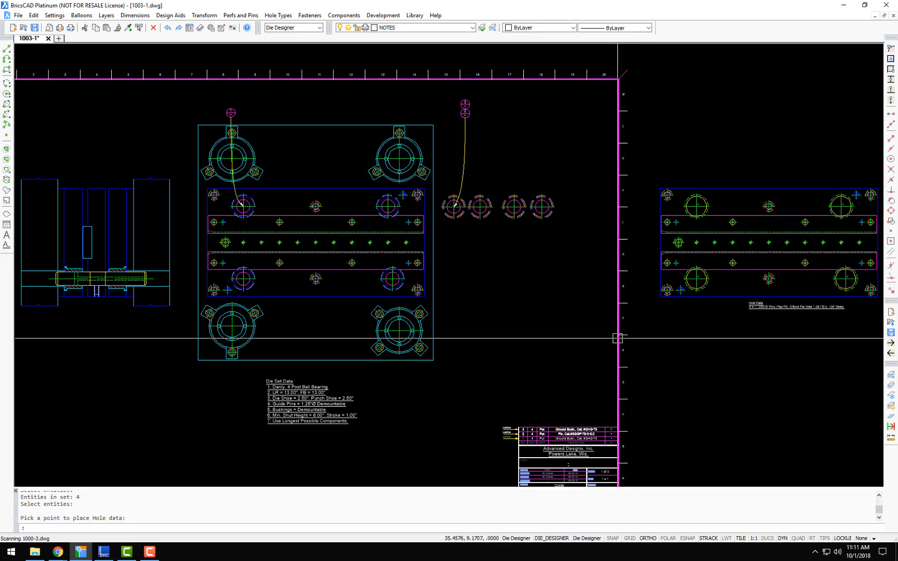
middle_drag(585, 345, 559, 340)
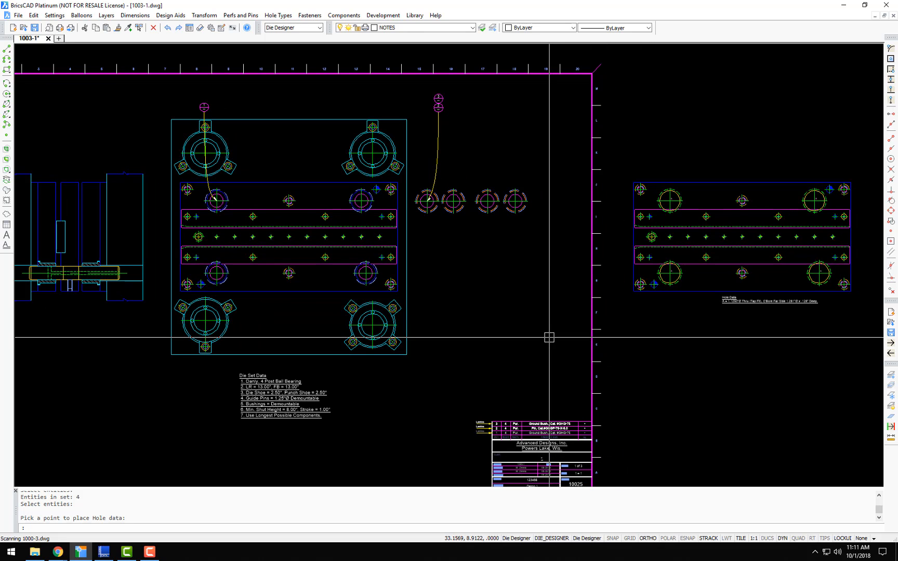